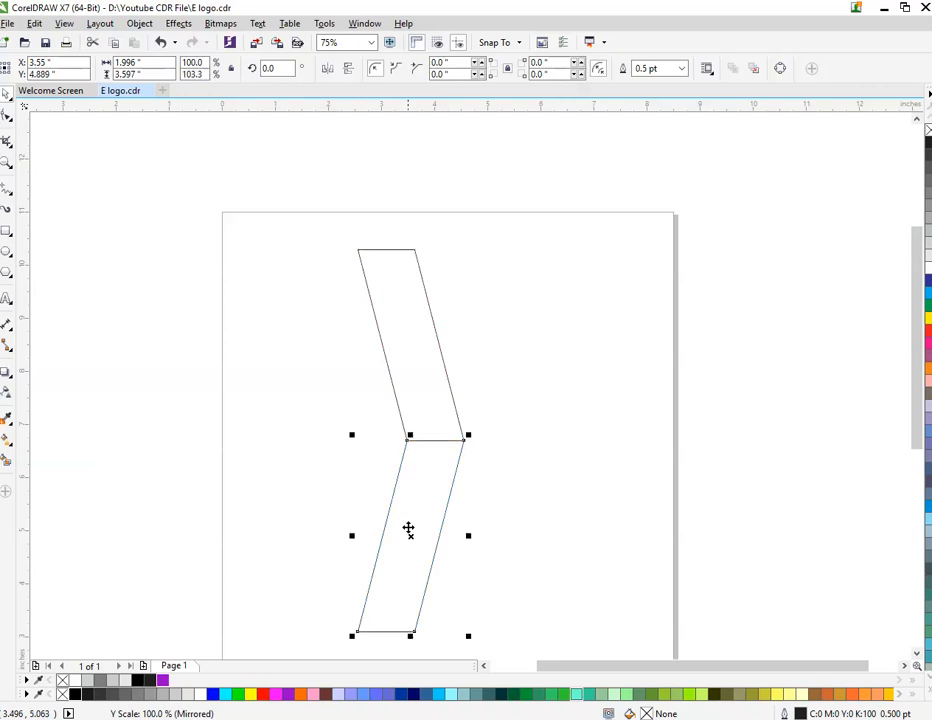
Step: Select both slanted parallelograms and weld them into a single chevron-shaped curve
shift+click(439, 536)
shift+click(439, 536)
shift+click(428, 344)
click(401, 68)
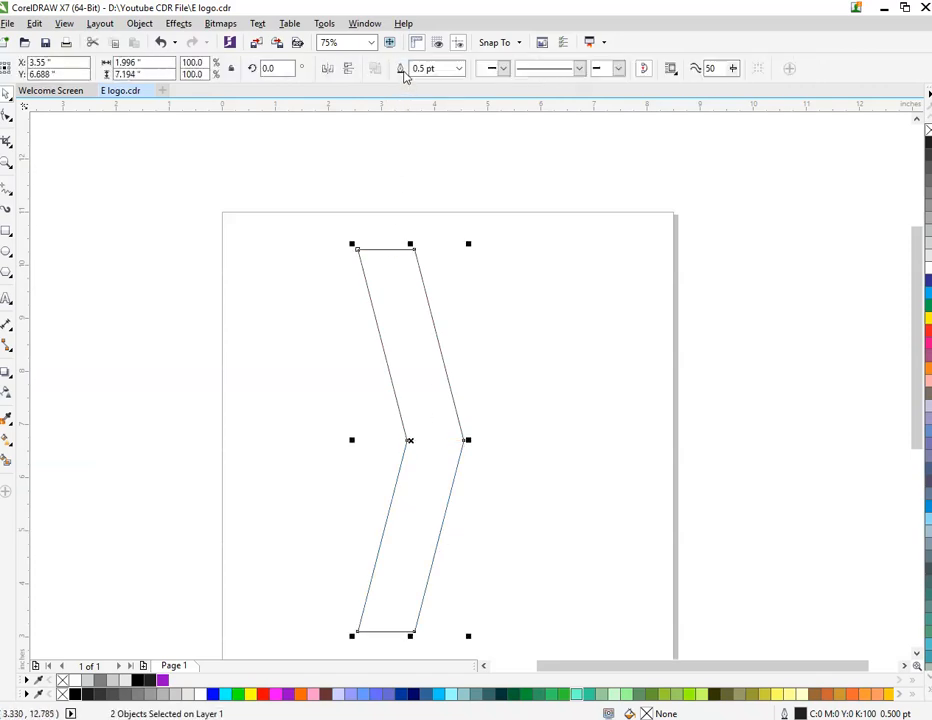
click(487, 256)
click(397, 438)
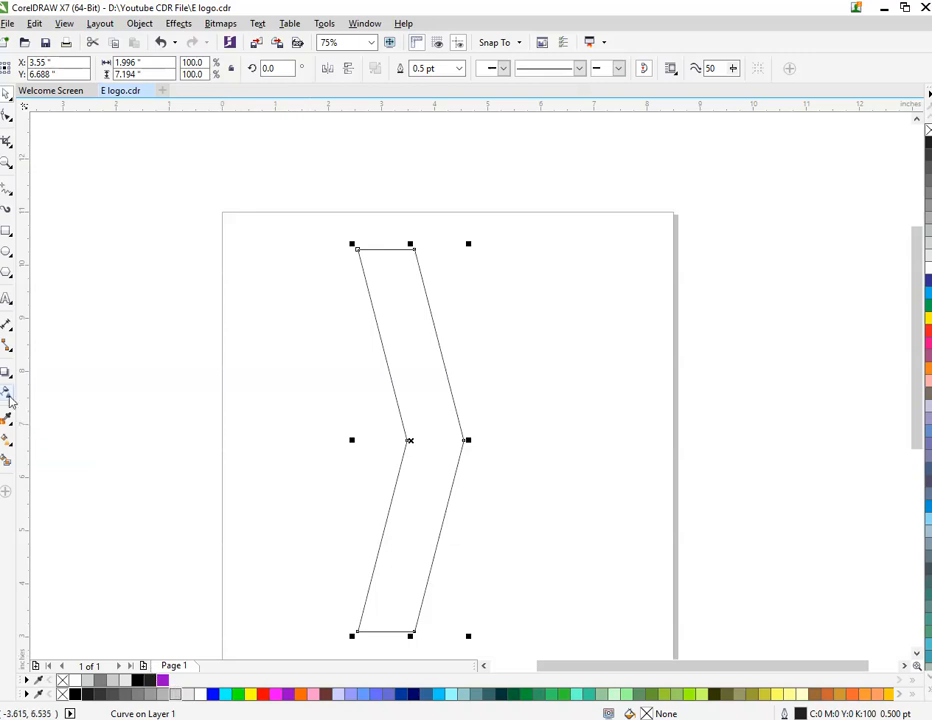
Step: Apply an elliptical fountain fill to the chevron, with black at the centre and purple at the outer edge
click(7, 447)
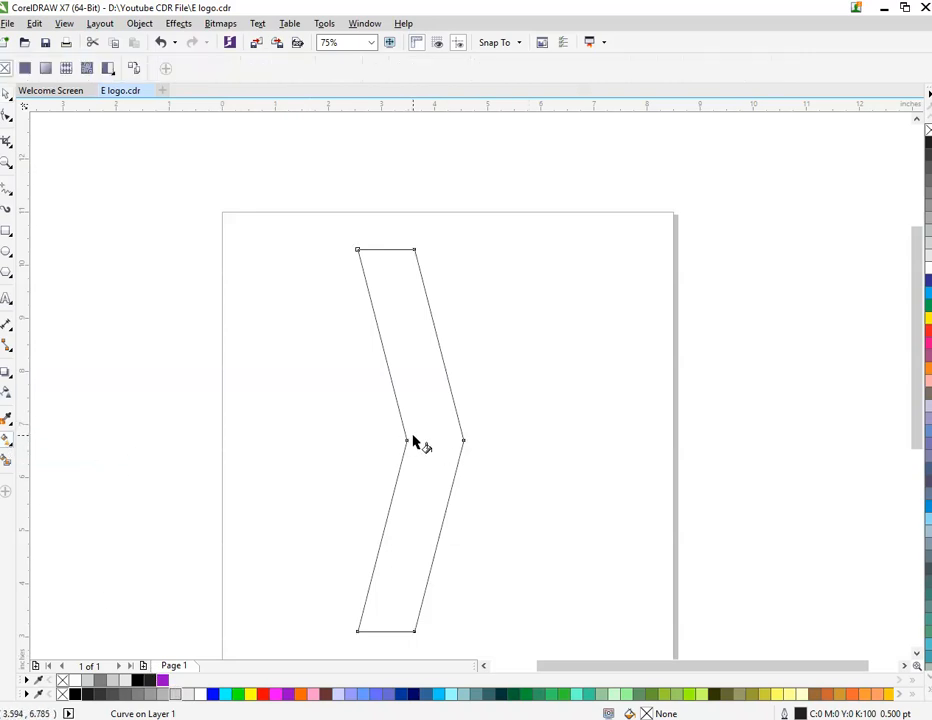
mouse_move(413, 440)
mouse_down()
mouse_move(498, 437)
mouse_move(416, 437)
mouse_up()
click(199, 68)
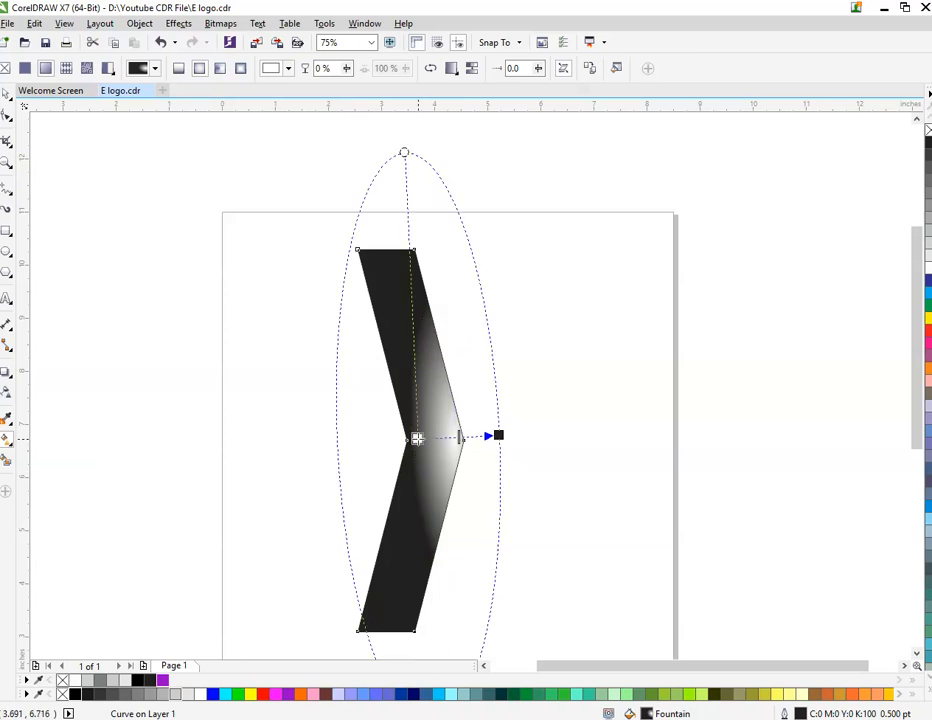
click(139, 681)
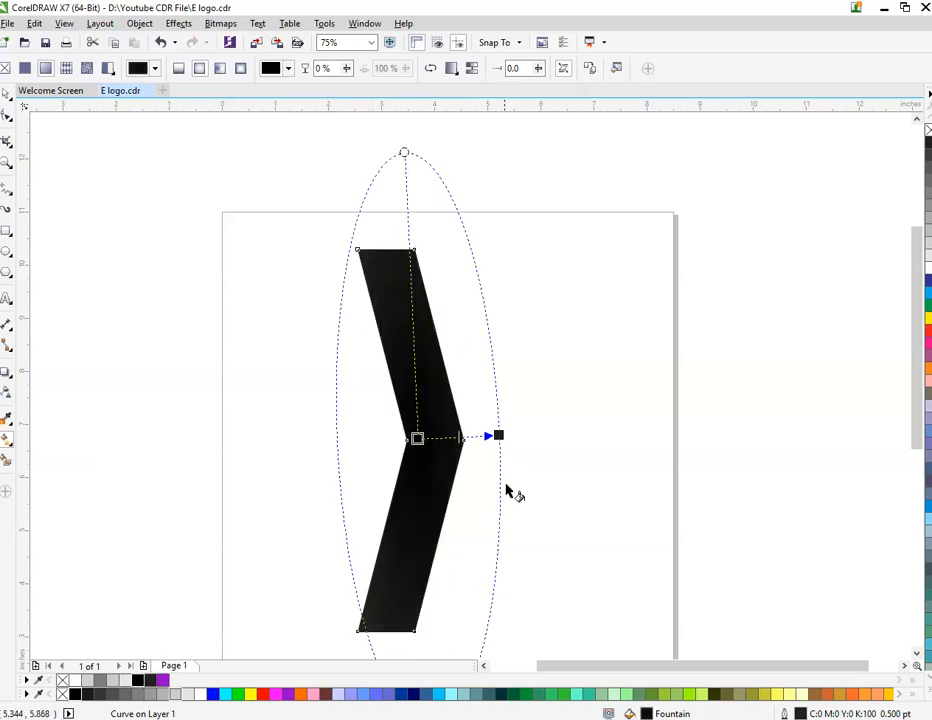
click(499, 435)
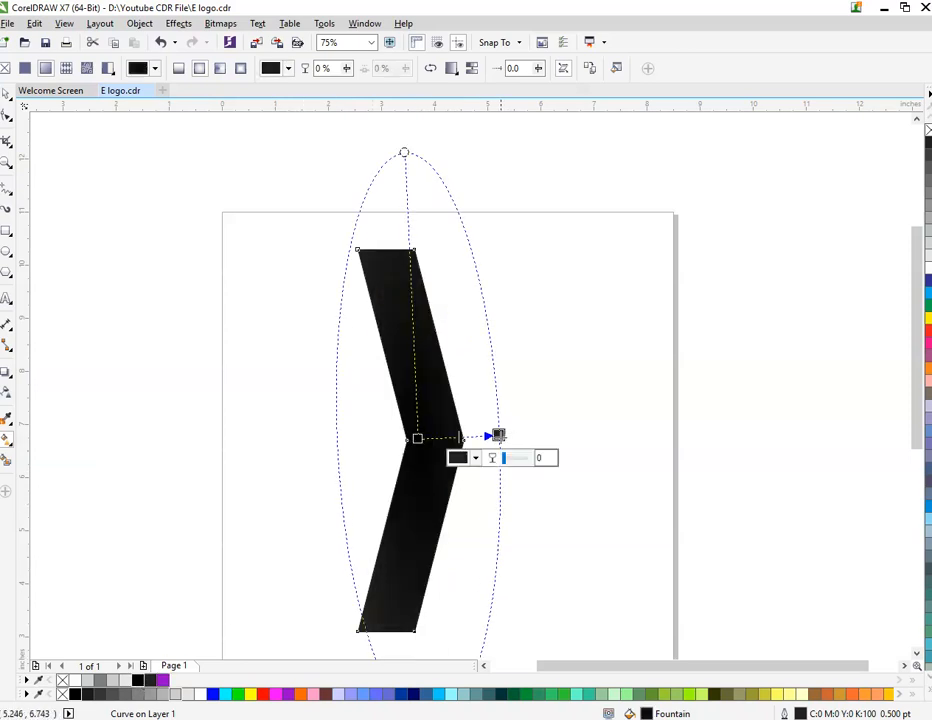
click(163, 679)
Step: Centre the chevron's elliptical gradient on its inner bend and shrink the ellipse's height to reach the shape's top edge
mouse_move(499, 436)
mouse_down()
mouse_move(474, 443)
mouse_move(483, 442)
mouse_up()
drag(417, 440, 405, 443)
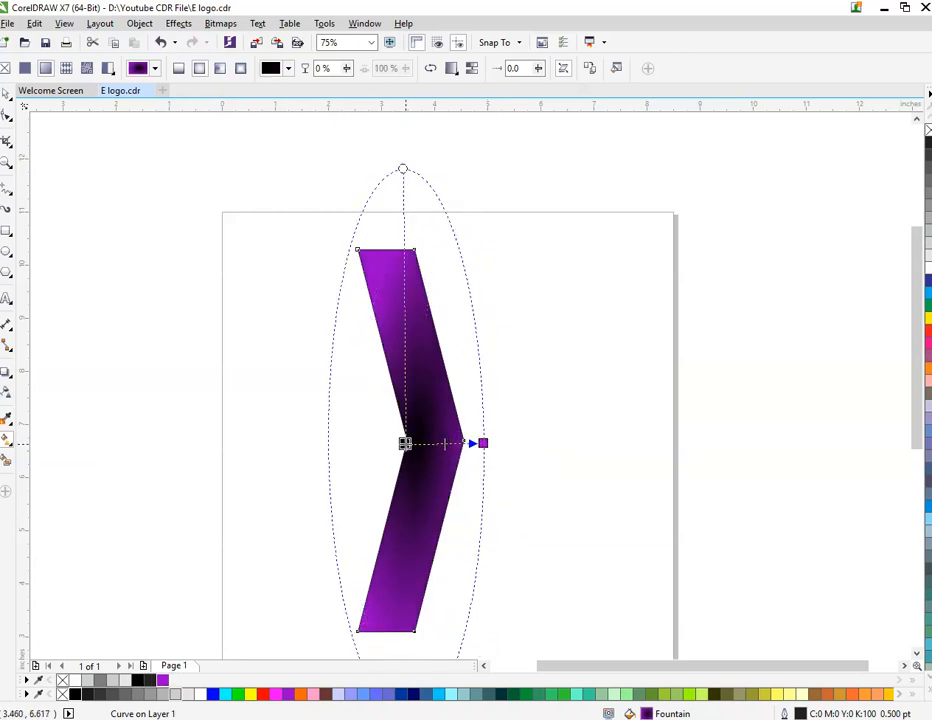
drag(402, 168, 406, 248)
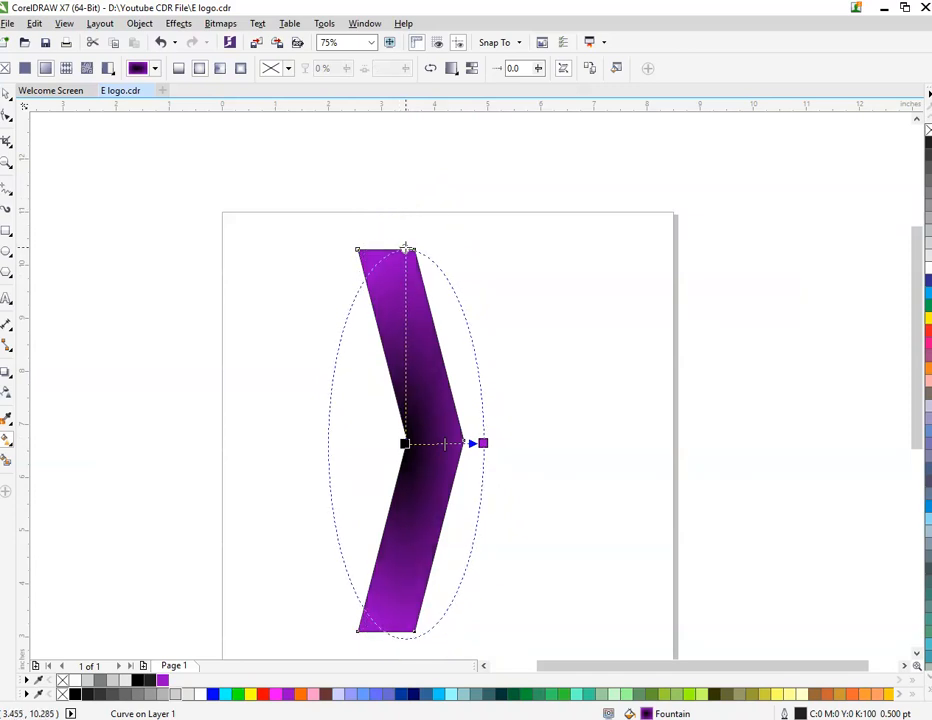
Step: Move the chevron horizontally to the right, to an X position of about 5.41 inches
key(space)
scroll(558, 437, down, 2)
drag(510, 437, 574, 431)
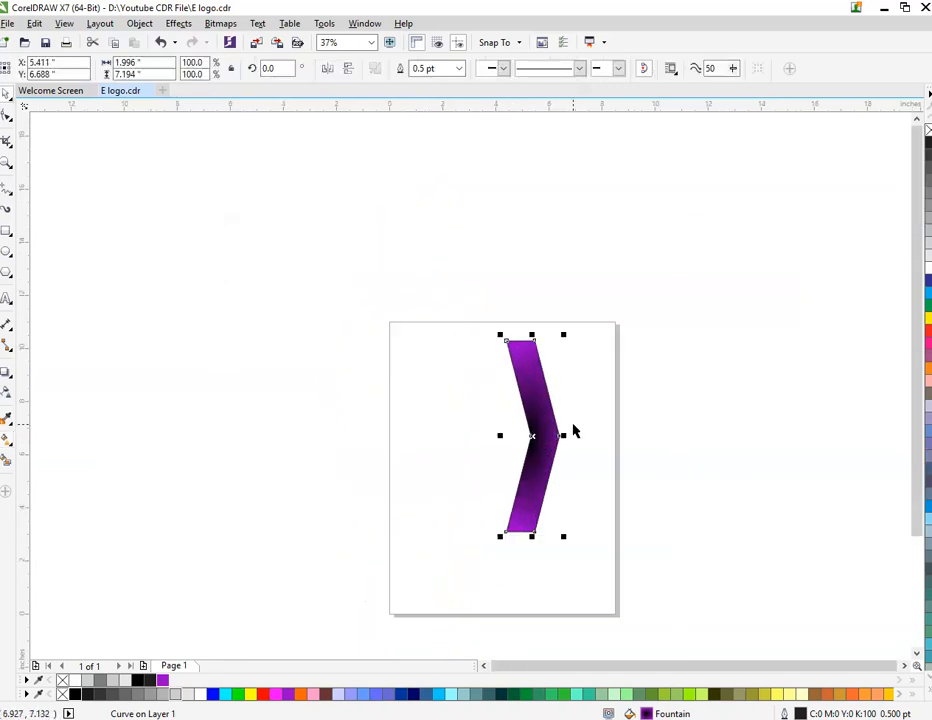
scroll(574, 431, up, 2)
click(573, 431)
Step: Draw a rectangle about 4.38 by 0.97 inches overlapping the chevron's upper end, and place a copy at its inner bend
click(6, 230)
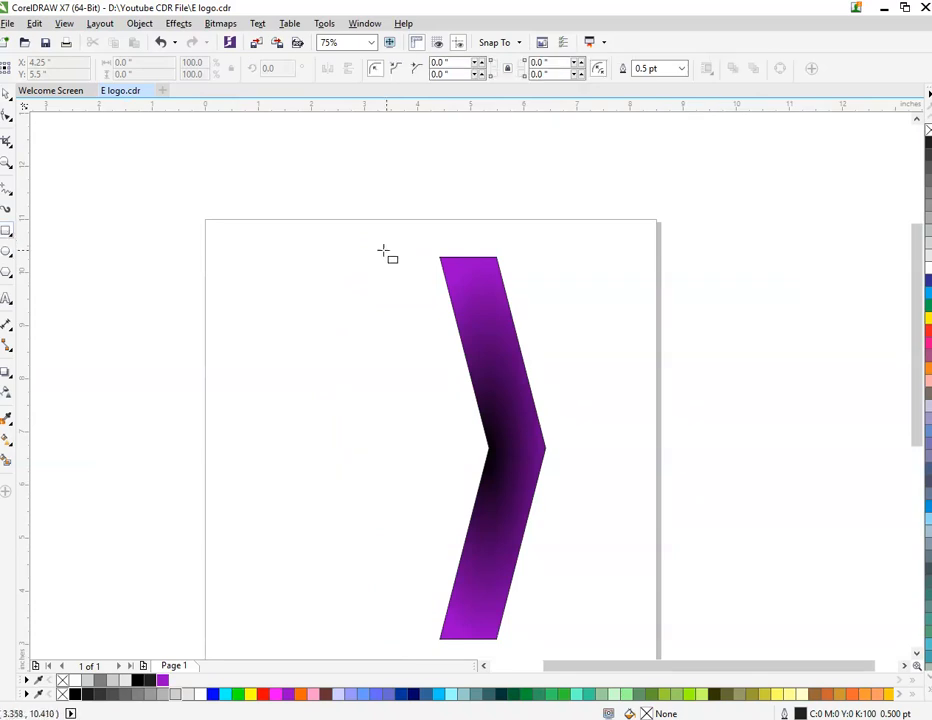
drag(460, 257, 227, 308)
drag(349, 284, 393, 459)
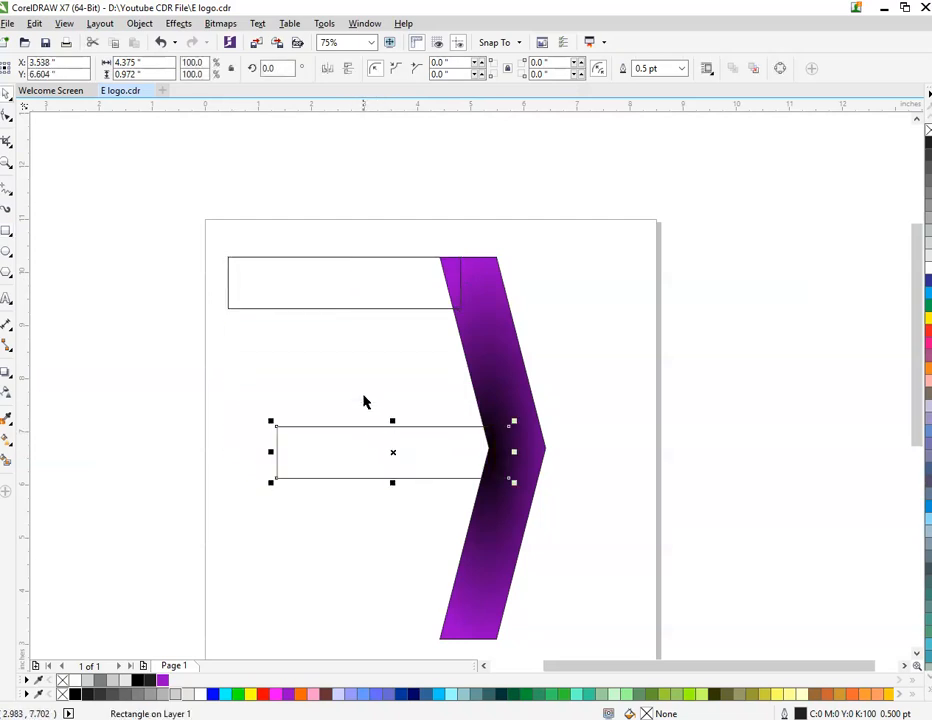
click(328, 300)
click(352, 437)
click(135, 240)
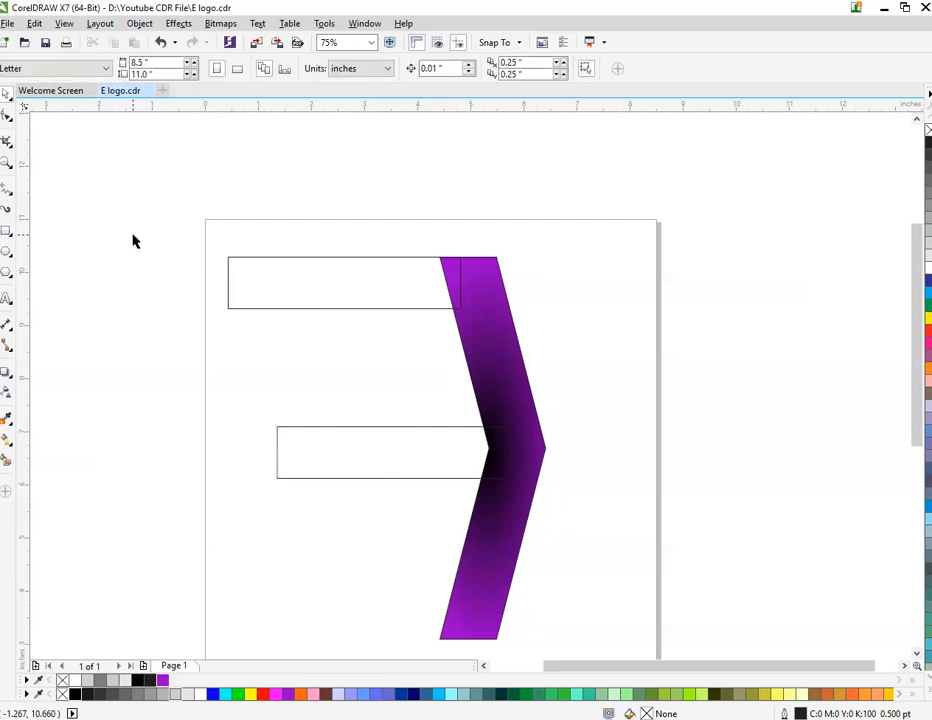
Step: Fill the upper rectangle with a linear fountain fill running from purple at its left end to black at its right end
click(6, 416)
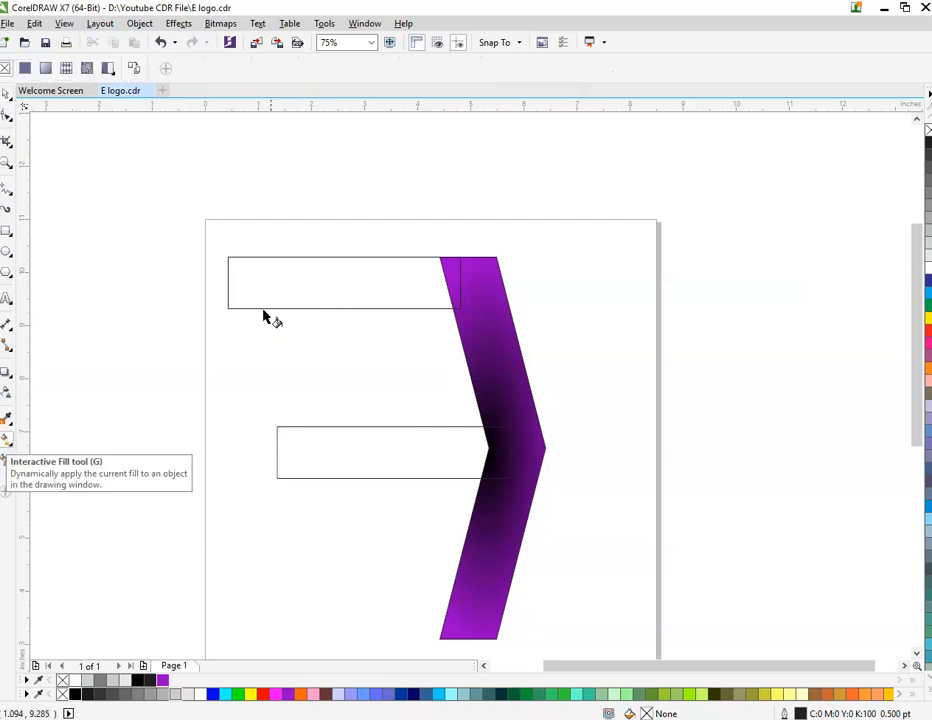
click(263, 293)
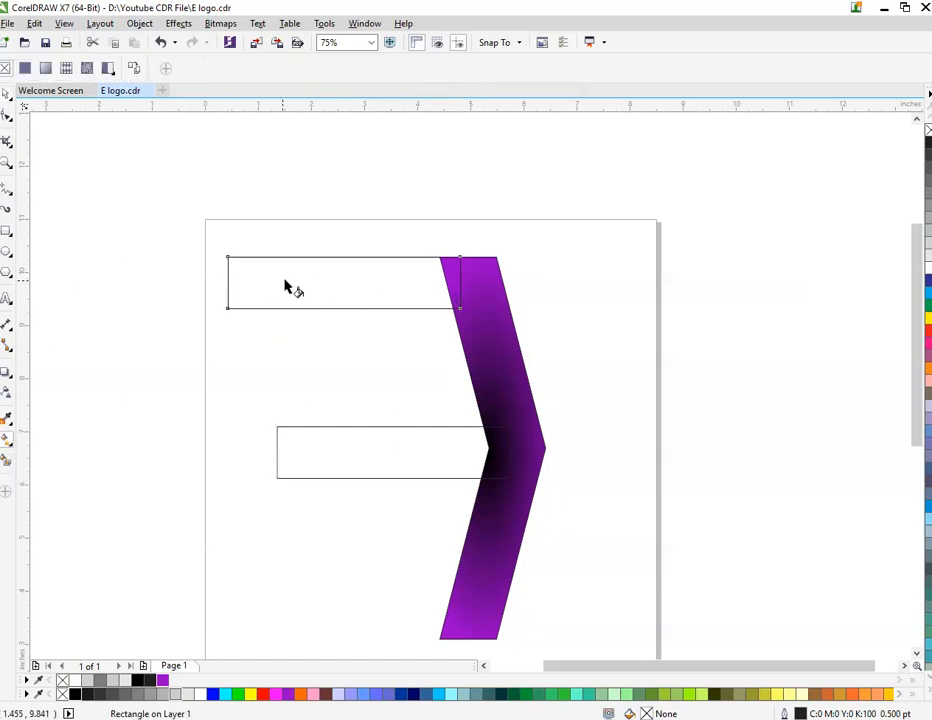
drag(234, 279, 452, 281)
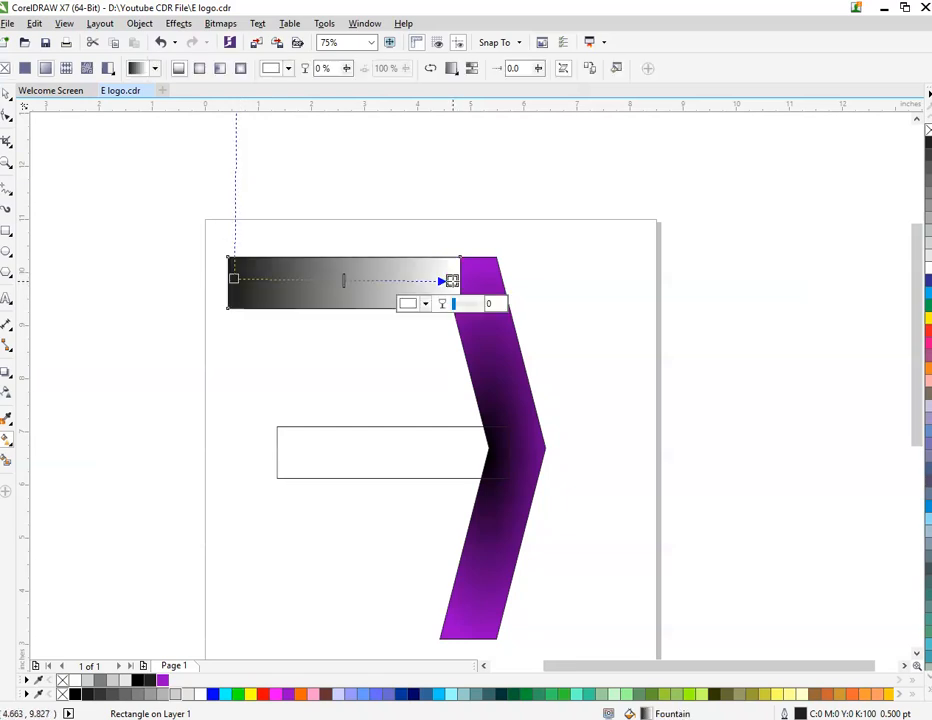
click(77, 695)
click(234, 279)
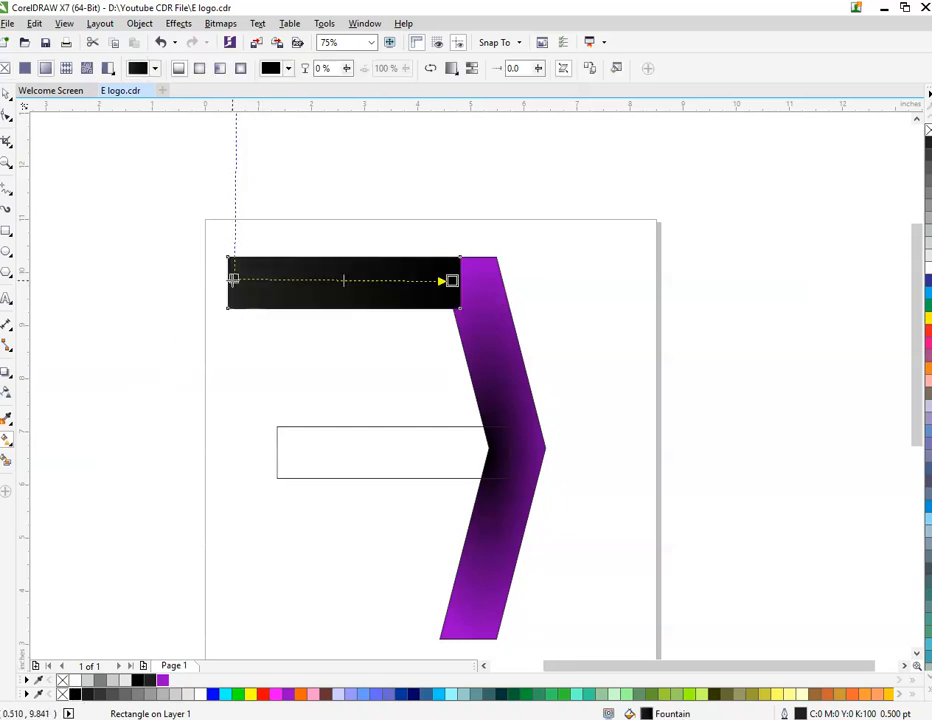
click(162, 680)
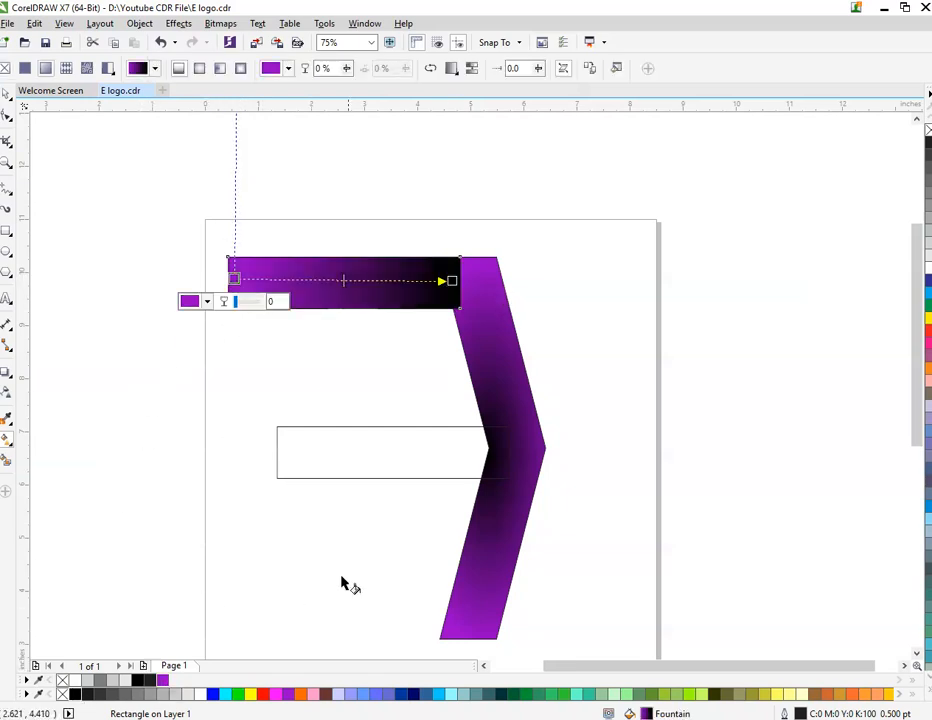
Step: Give the middle rectangle a linear fountain fill from purple on the left to black on the right
click(389, 466)
scroll(389, 466, down, 2)
scroll(370, 477, up, 2)
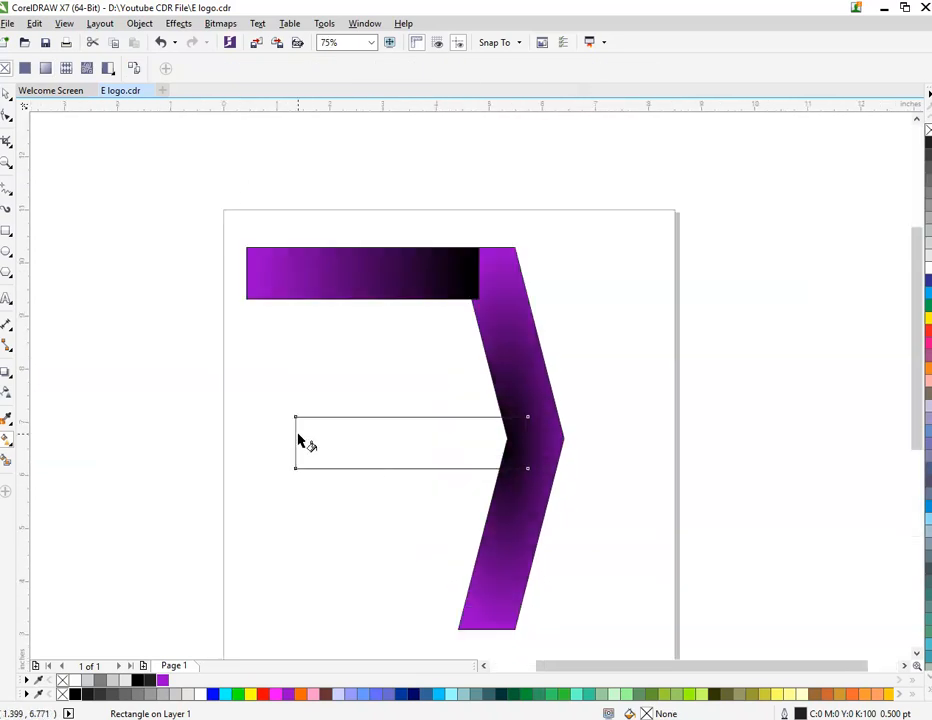
drag(307, 436, 514, 443)
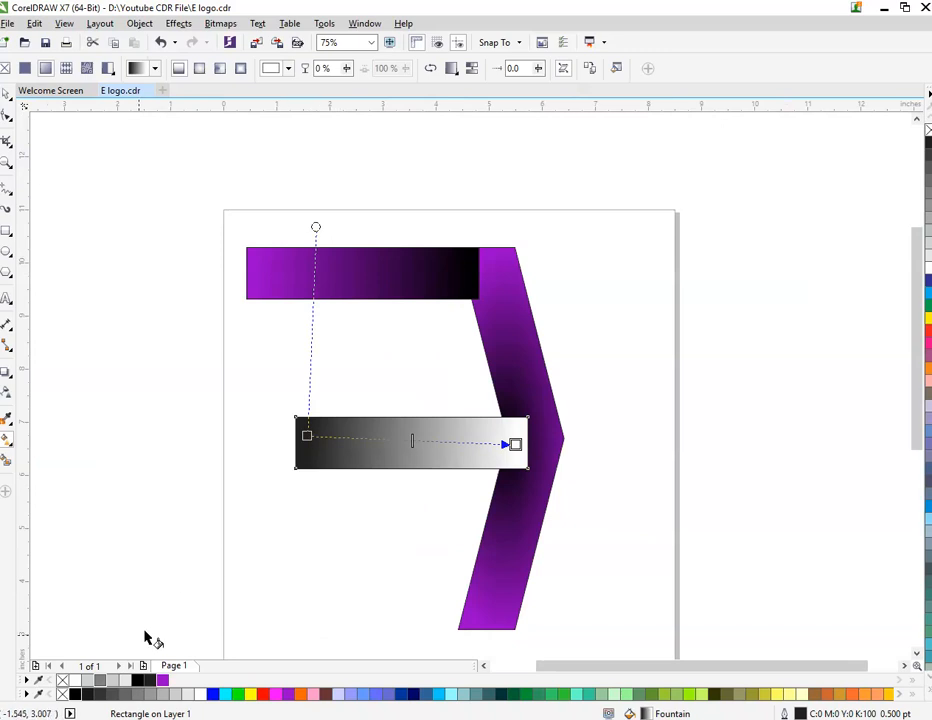
click(74, 694)
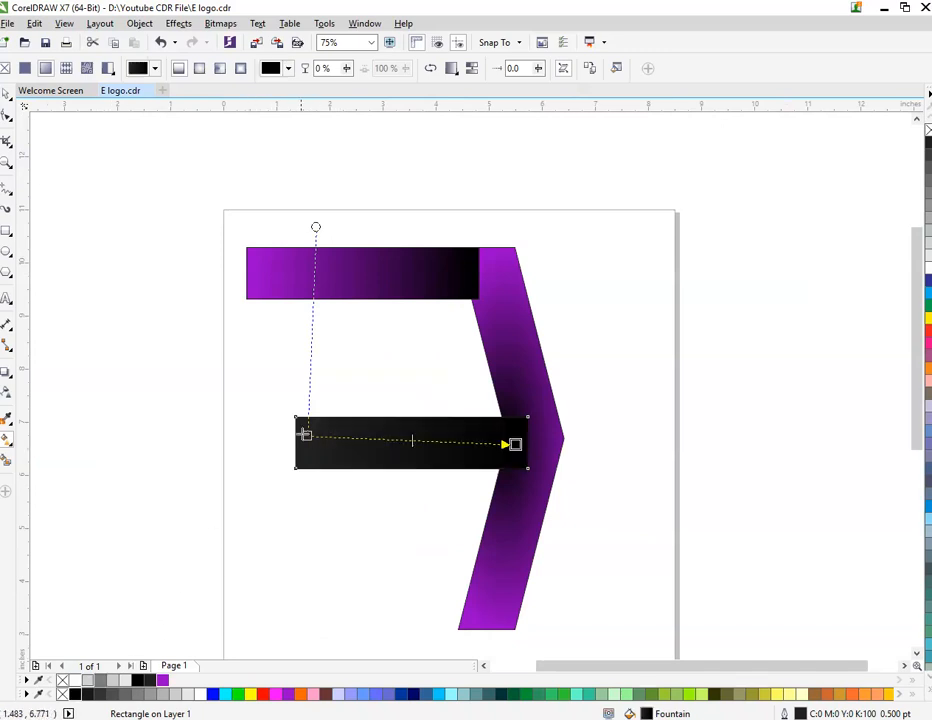
click(306, 435)
click(163, 680)
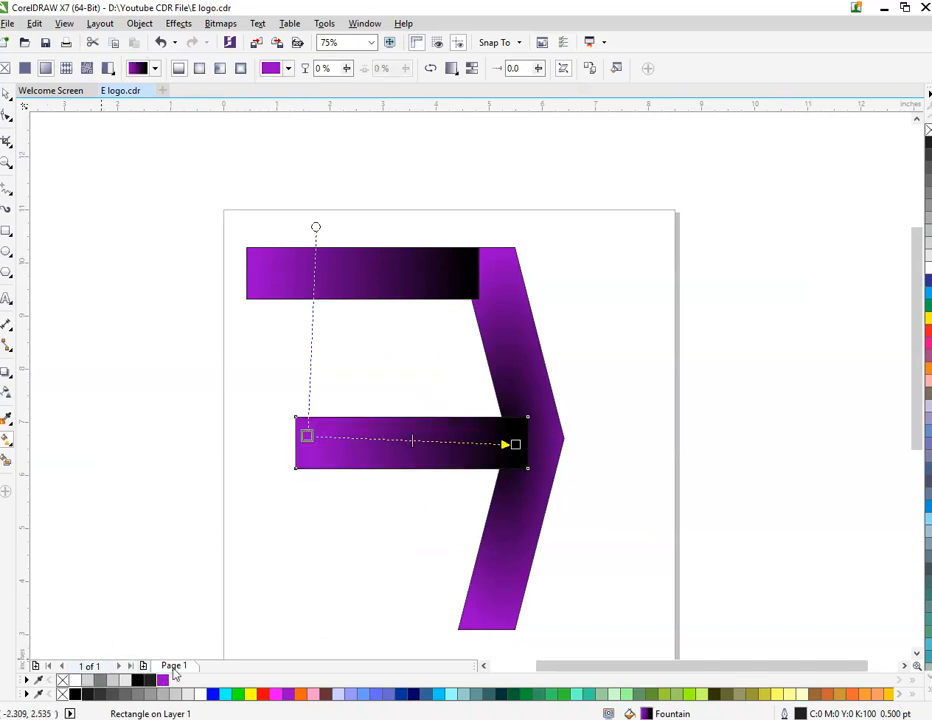
Step: Convert the upper bar to curves and shift its lower-left node inward to slant the left end
key(space)
click(301, 281)
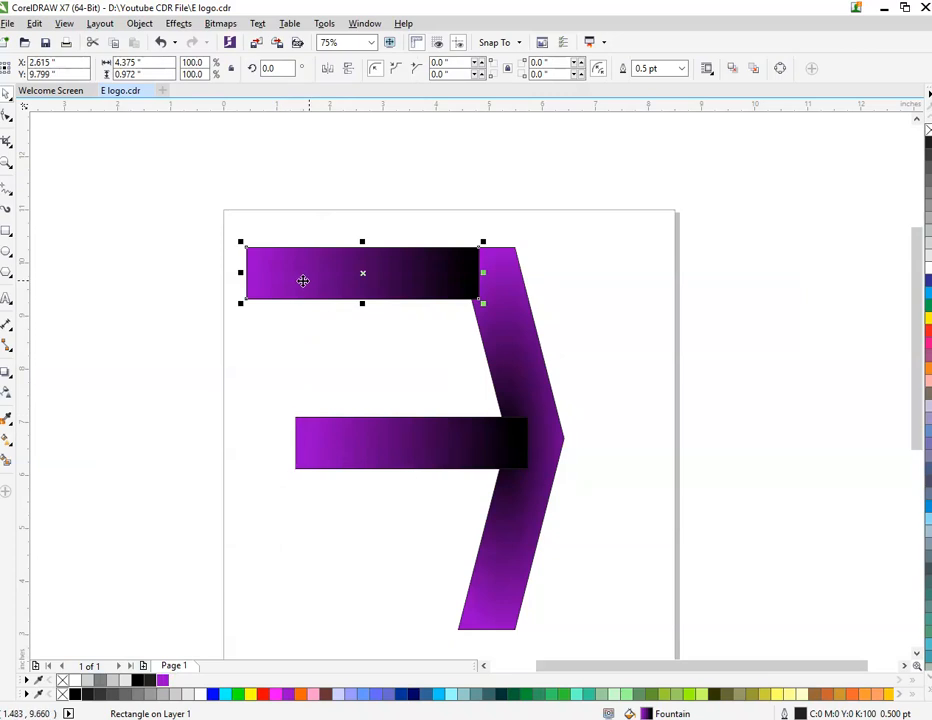
key(F10)
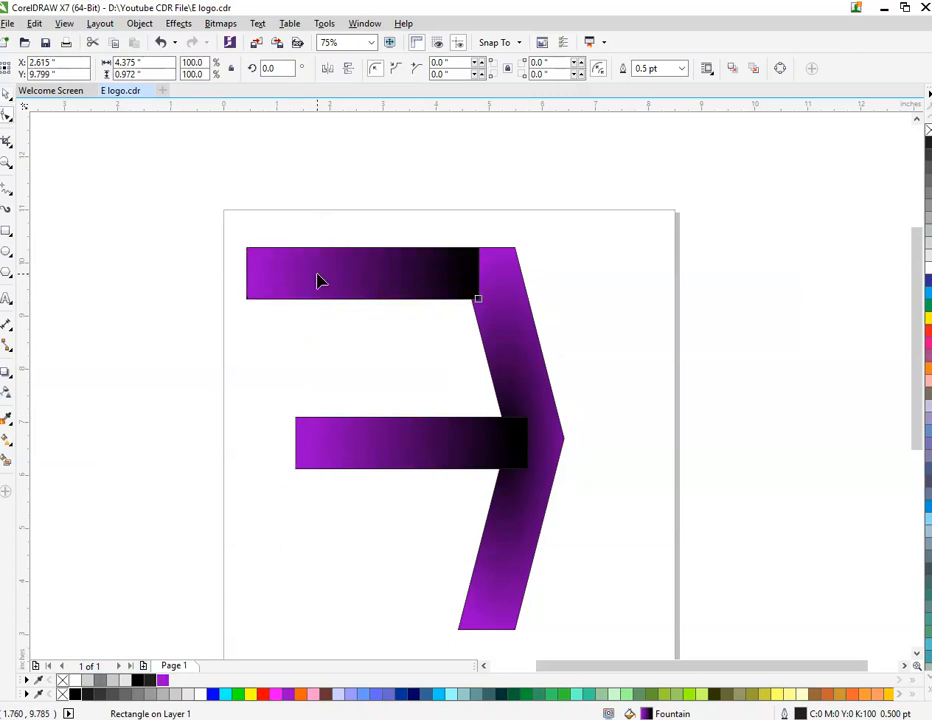
key(ctrl+q)
drag(236, 290, 285, 308)
key(space)
Step: Place a vertically mirrored copy of the upper bar at the chevron's lower end
click(375, 253)
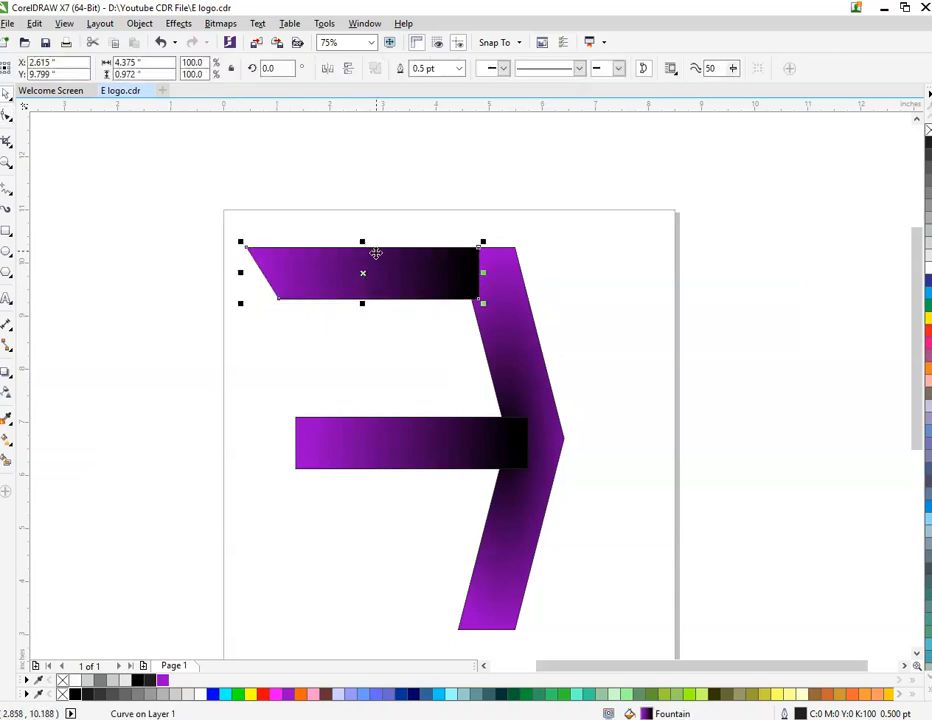
drag(362, 243, 370, 463)
scroll(358, 322, down, 1)
scroll(375, 468, up, 3)
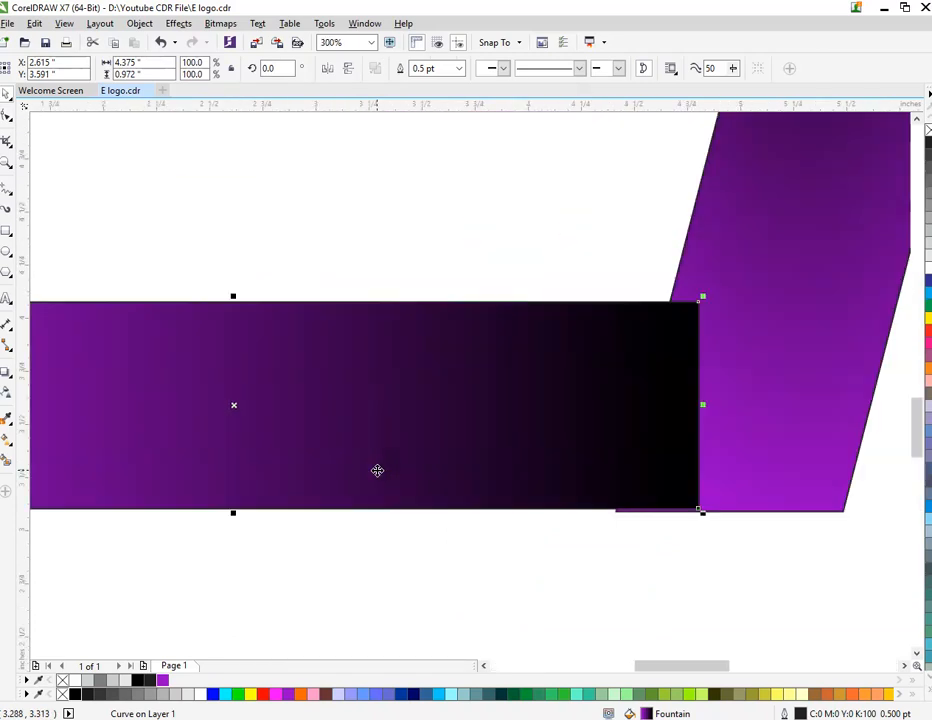
scroll(377, 470, down, 3)
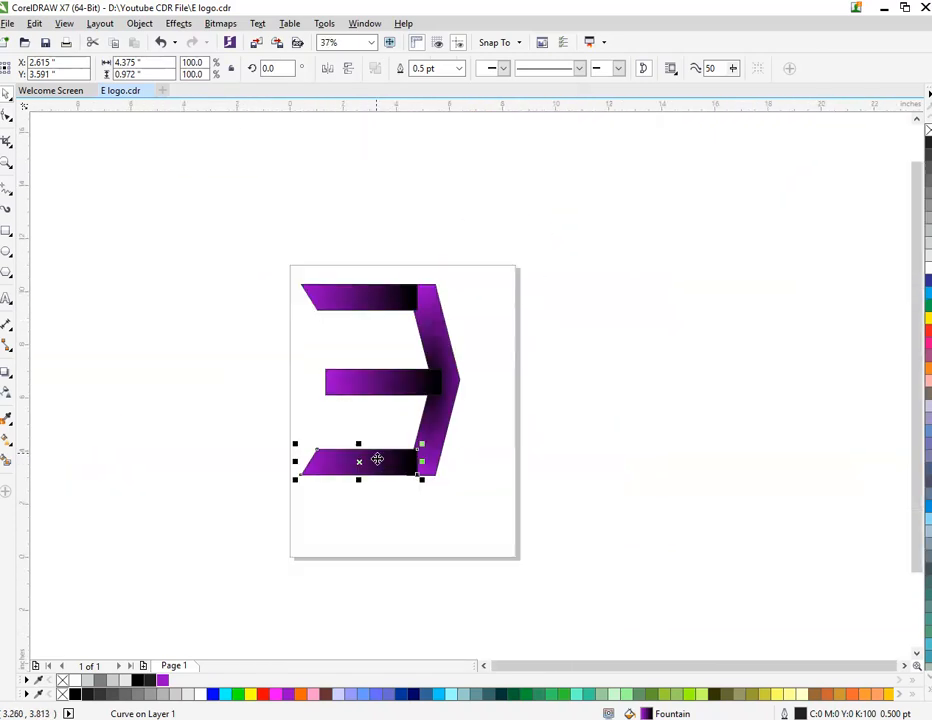
Step: Select the upper, middle and lower bars and send them behind the chevron
click(270, 249)
click(339, 294)
shift+click(349, 374)
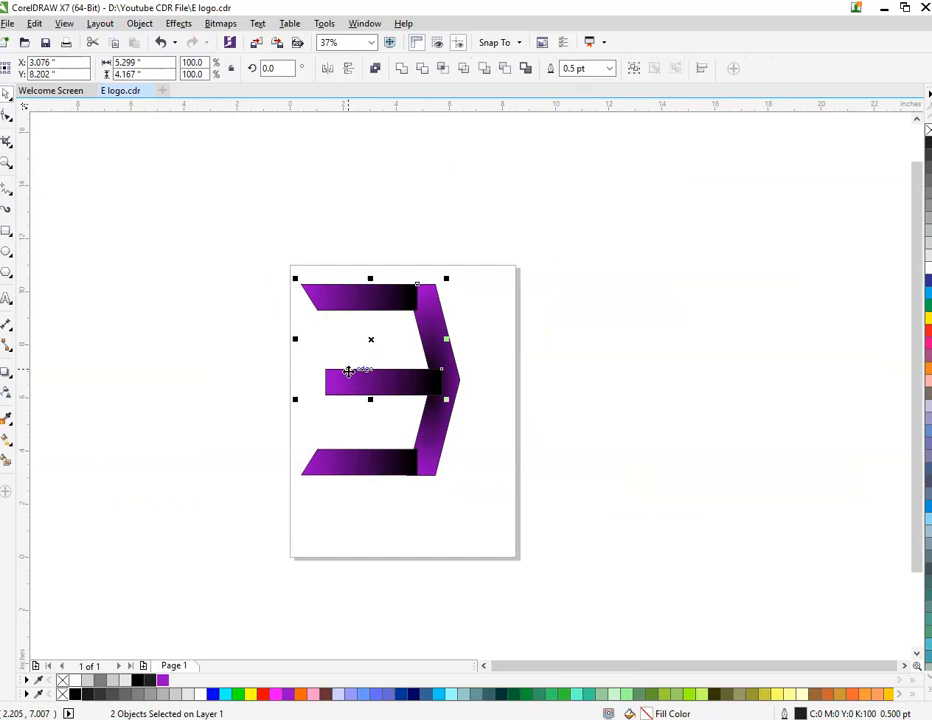
shift+click(343, 452)
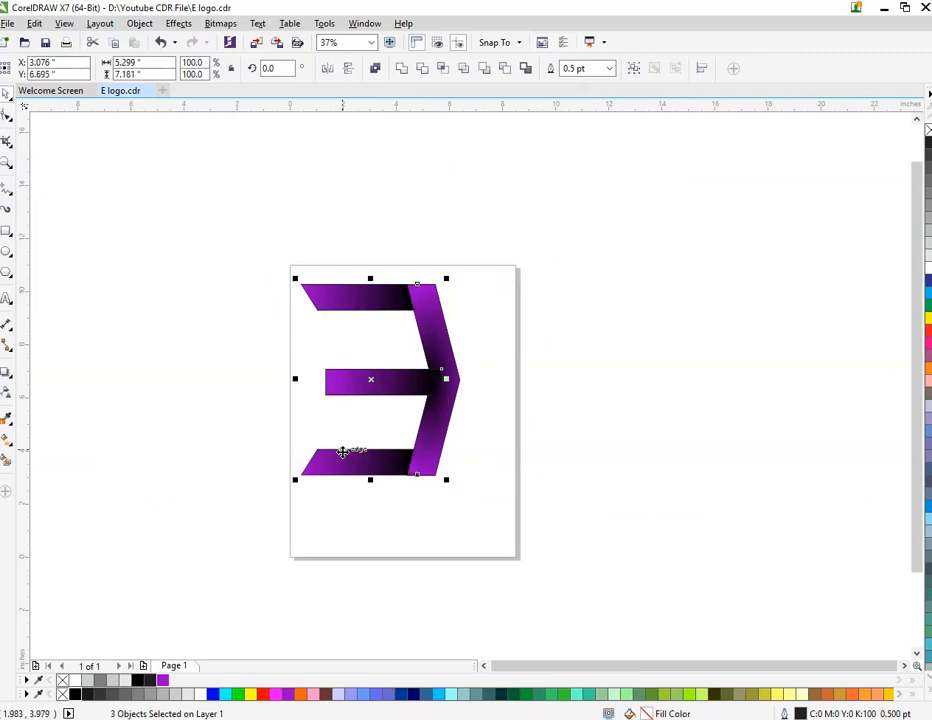
click(291, 399)
Step: Move the chevron slightly left over the bars, to an X position of about 5.18 inches
scroll(312, 302, up, 2)
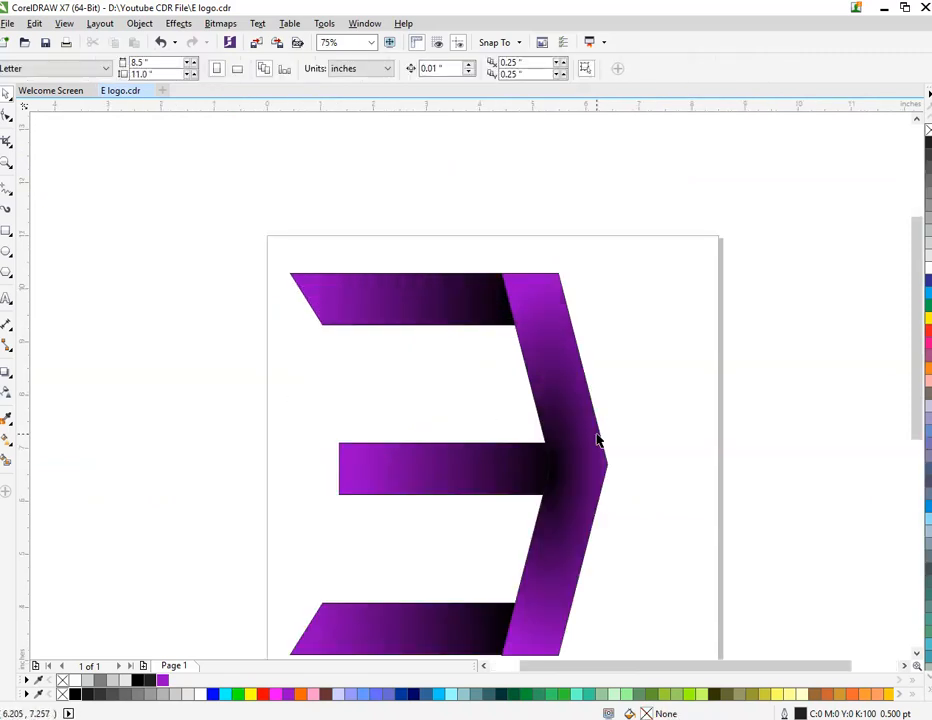
drag(597, 440, 575, 437)
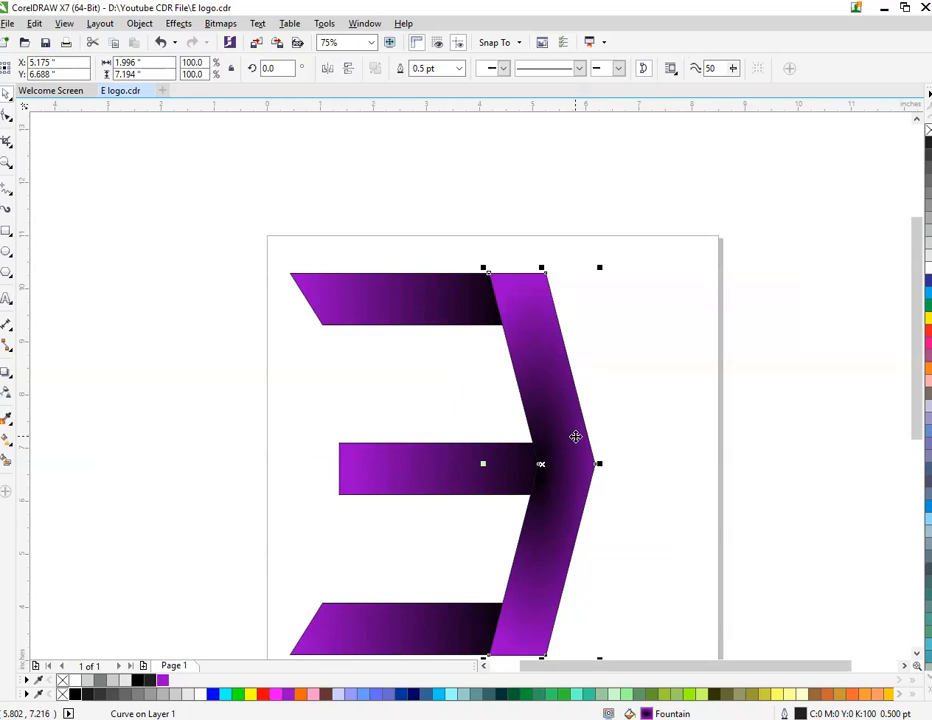
scroll(505, 368, down, 2)
click(451, 383)
scroll(451, 383, up, 2)
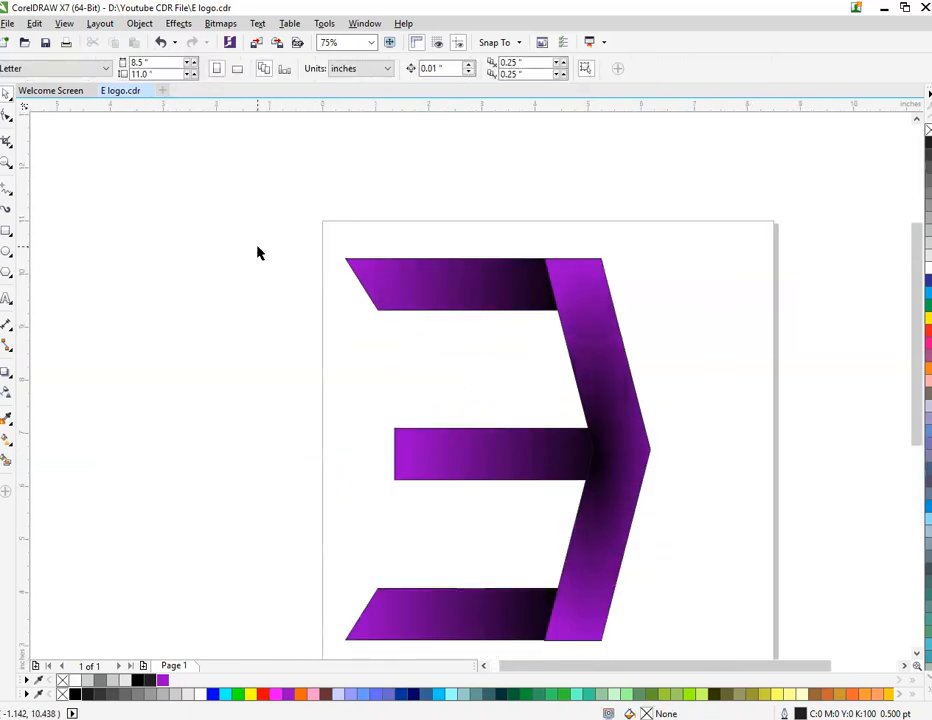
Step: Group the chevron and three bars, and move the group right to an X position of about 4.22 inches
scroll(270, 221, down, 2)
drag(270, 204, 508, 477)
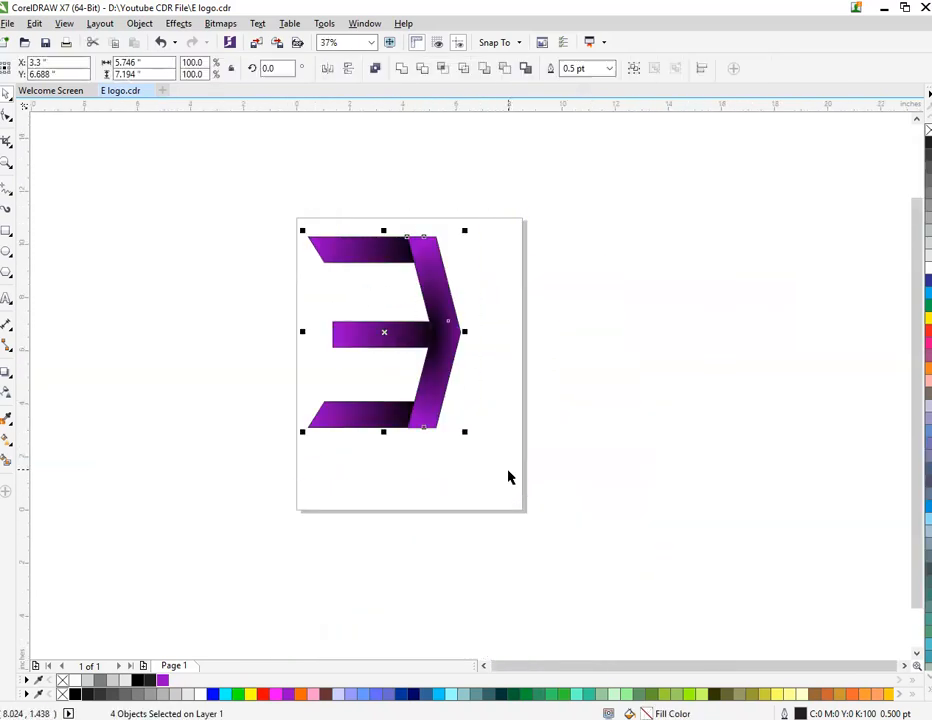
key(ctrl+g)
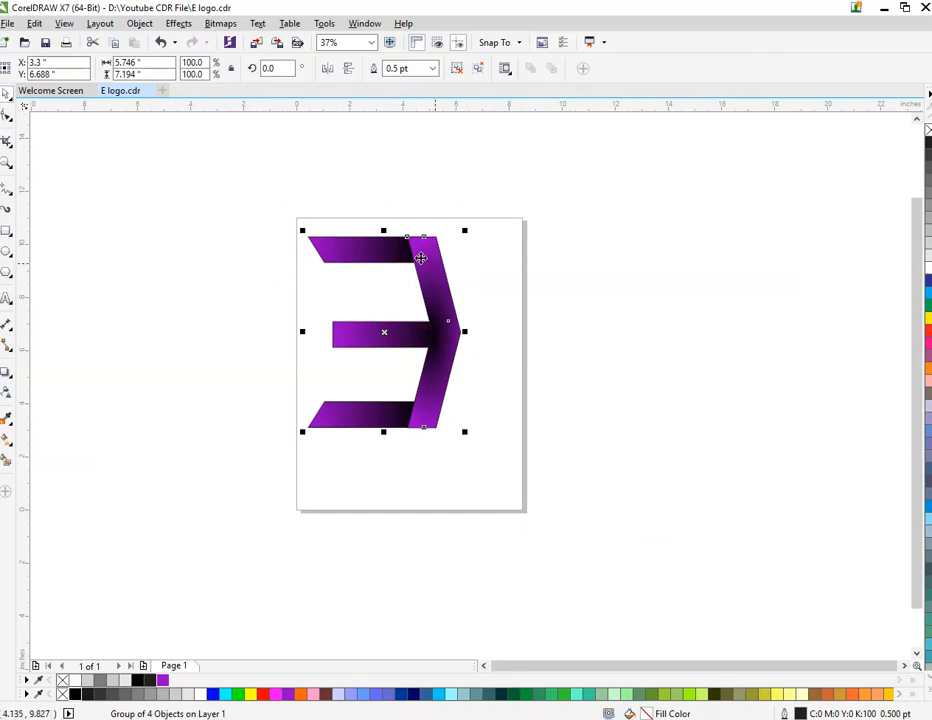
scroll(421, 258, up, 2)
drag(400, 270, 448, 270)
Step: Remove the outline from the grouped logo
click(545, 313)
click(443, 357)
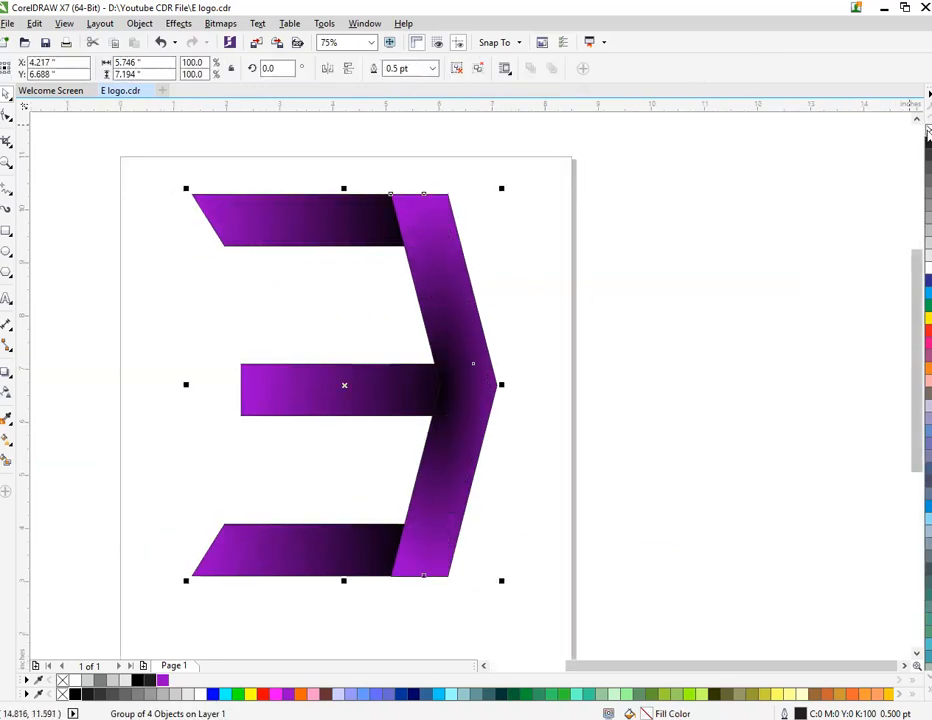
right_click(927, 131)
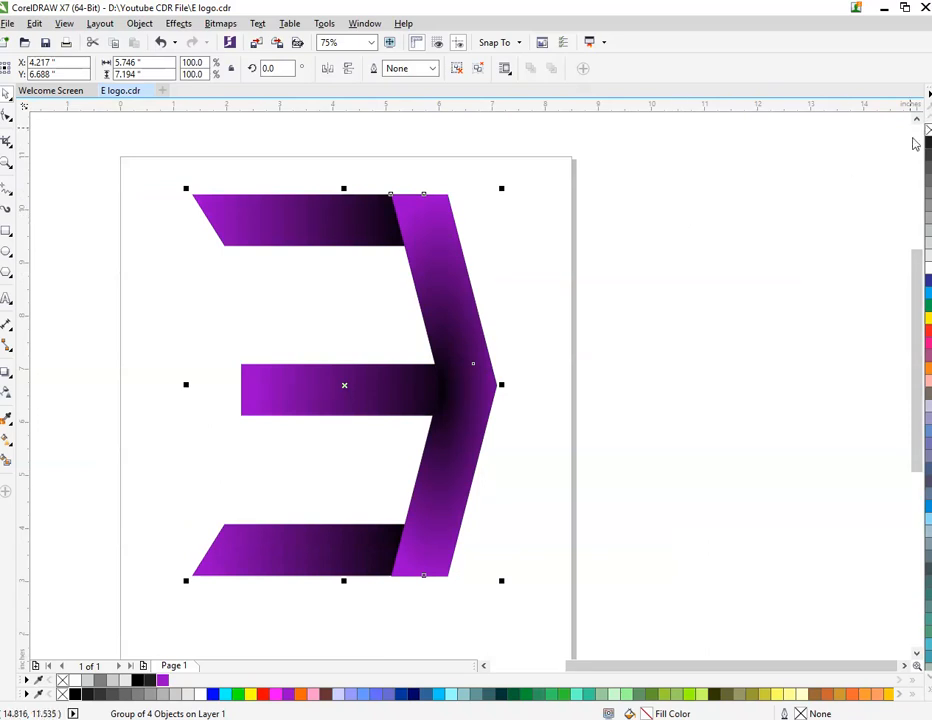
Step: Ungroup the logo and cast a black drop shadow from the chevron leftward over the bars, with 50 opacity and 15 feathering
key(ctrl+u)
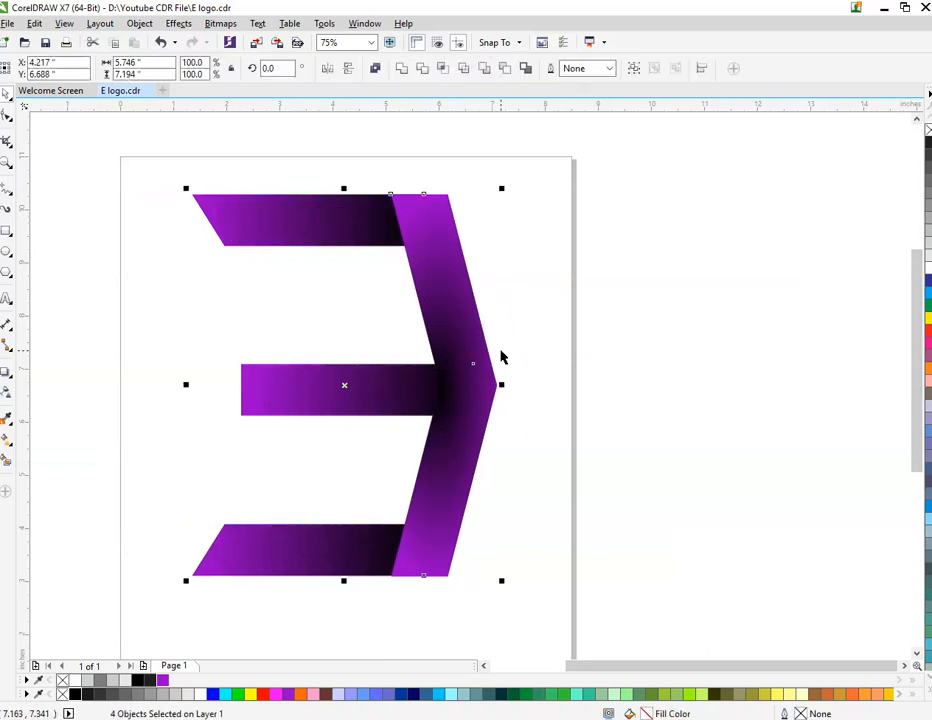
click(175, 432)
click(8, 389)
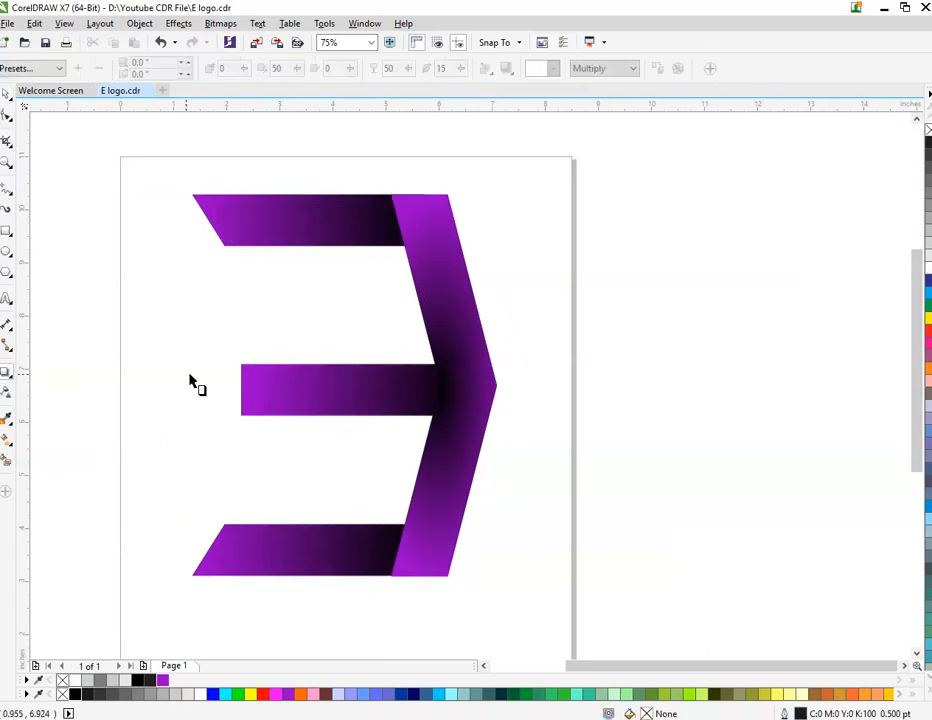
click(493, 391)
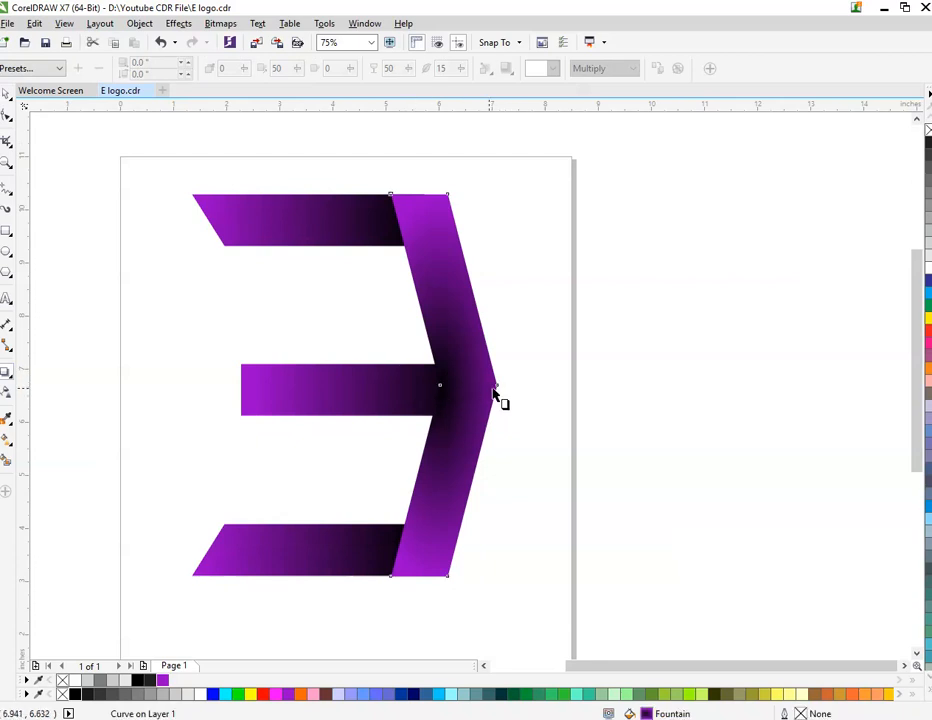
drag(497, 389, 391, 390)
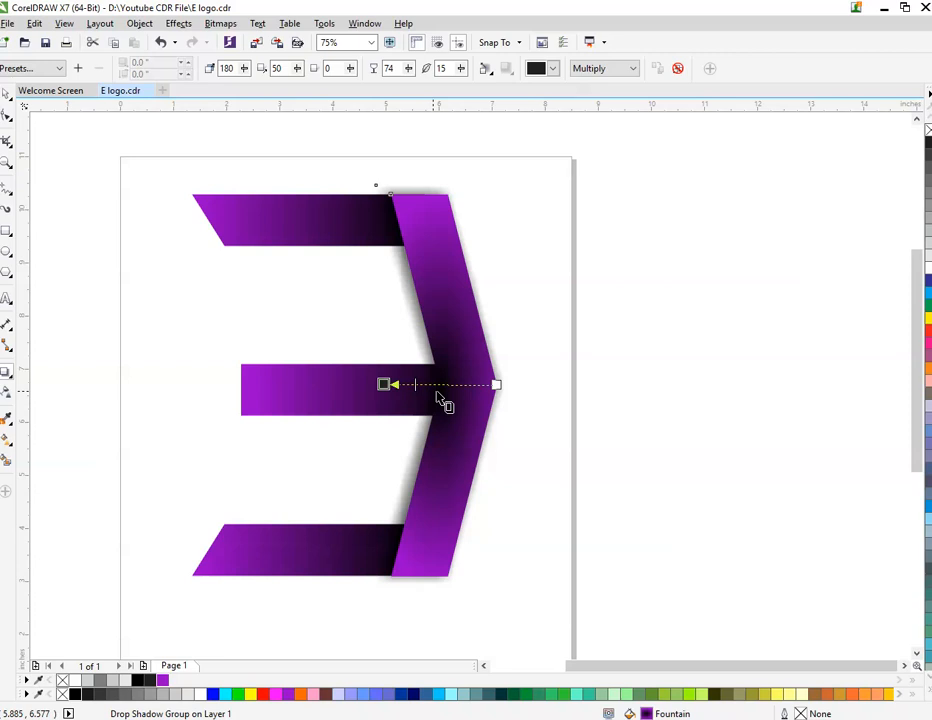
key(space)
click(547, 372)
Step: Group the shadowed chevron together with the three bars
scroll(418, 310, down, 4)
scroll(418, 342, up, 2)
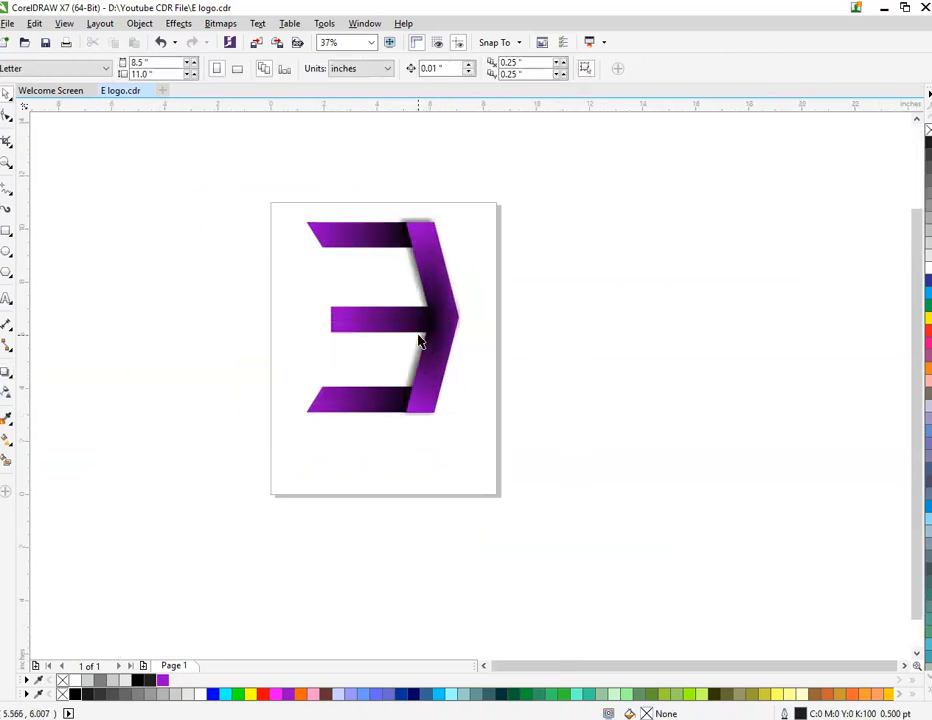
drag(291, 215, 490, 489)
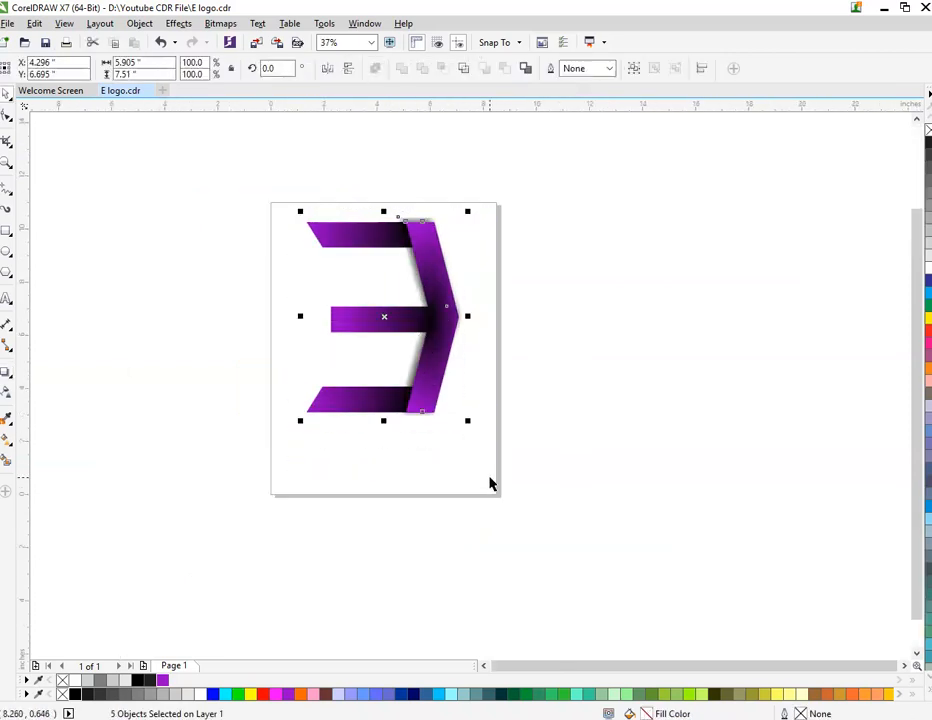
key(ctrl+g)
Step: Draw a circle about 0.25 inches in diameter and place it above the page, over the upper bar's slanted end
scroll(350, 195, up, 4)
click(6, 270)
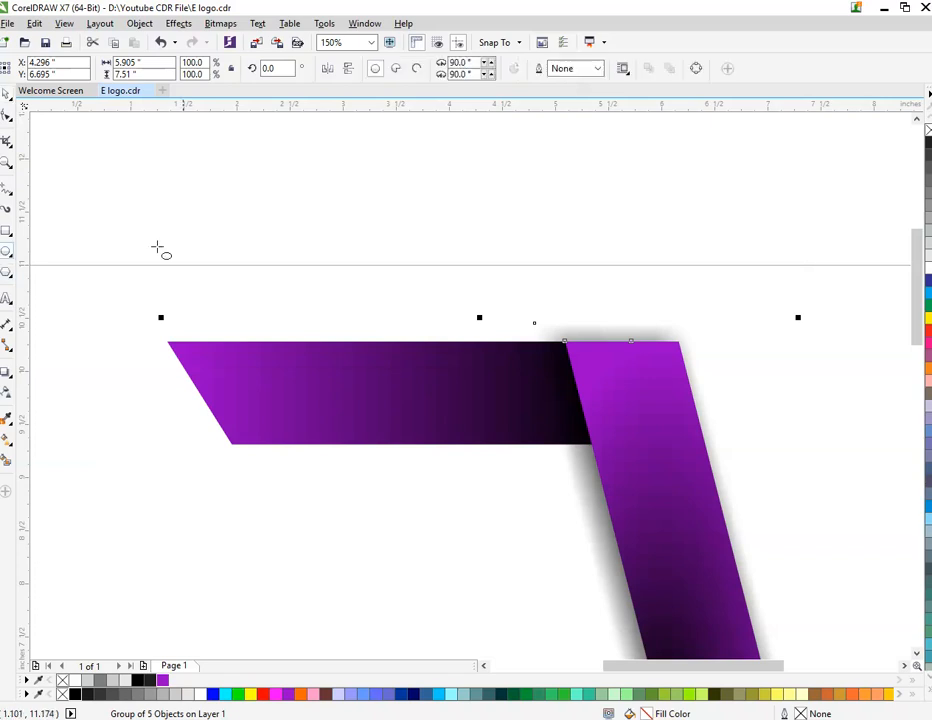
mouse_move(205, 180)
mouse_down()
mouse_move(258, 239)
mouse_move(217, 219)
mouse_move(206, 366)
mouse_move(200, 350)
mouse_up()
scroll(200, 350, up, 2)
drag(329, 332, 310, 360)
scroll(309, 364, down, 2)
drag(294, 294, 297, 171)
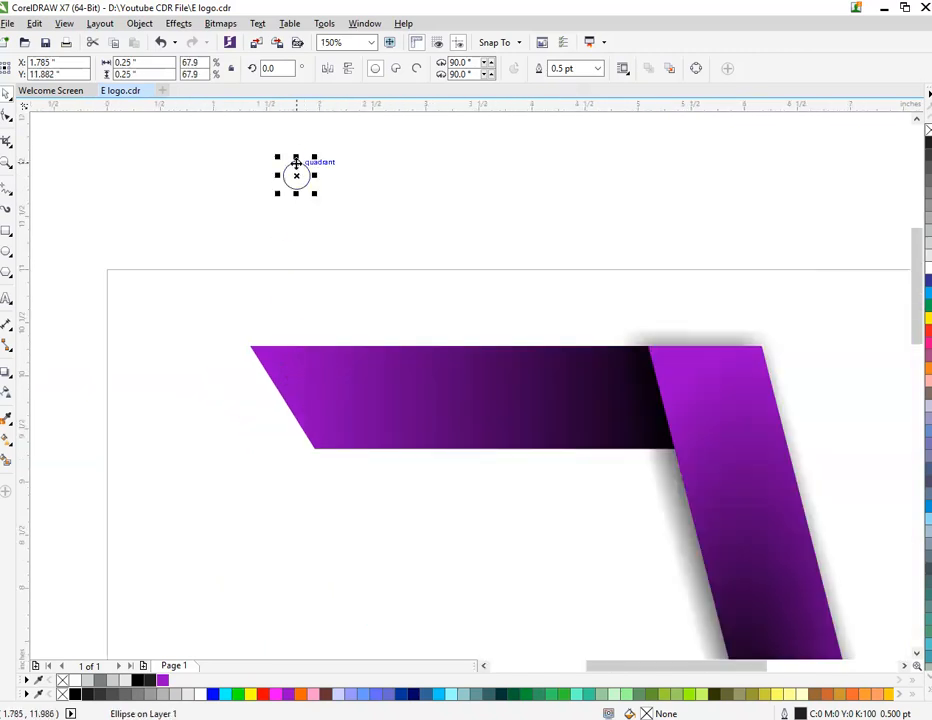
Step: Duplicate the circle three times to the right at equal spacing of about 0.39 inches, forming a row of four
scroll(295, 171, up, 2)
drag(302, 268, 464, 285)
scroll(464, 285, down, 2)
key(ctrl+r)
key(ctrl+r)
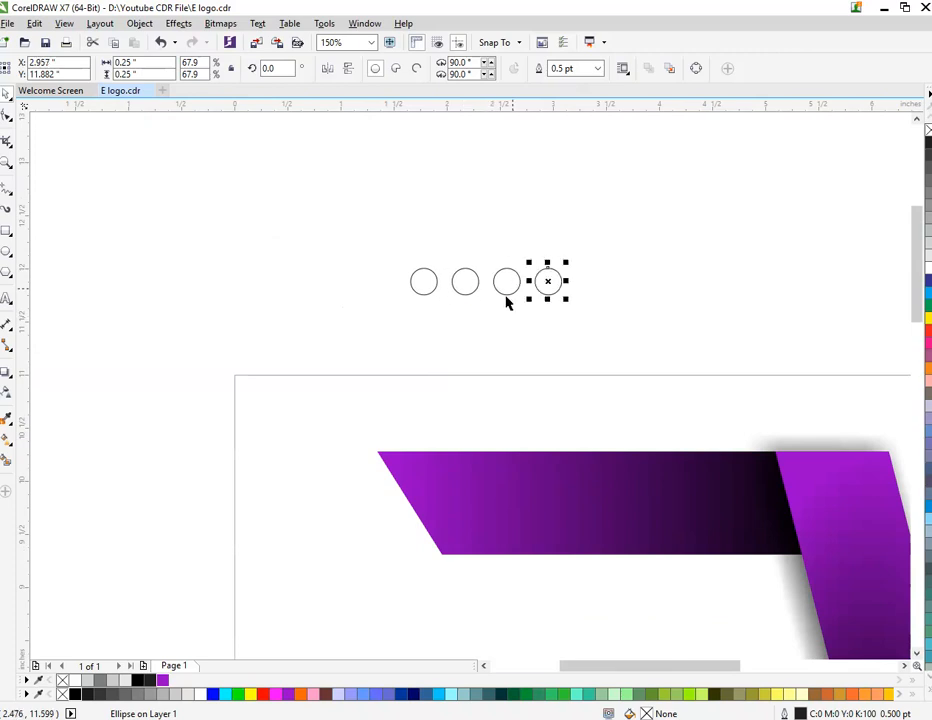
Step: Shrink the second, third and fourth circles about their centers to diameters of about 0.205, 0.138 and 0.113 inches
scroll(550, 262, up, 1)
click(377, 309)
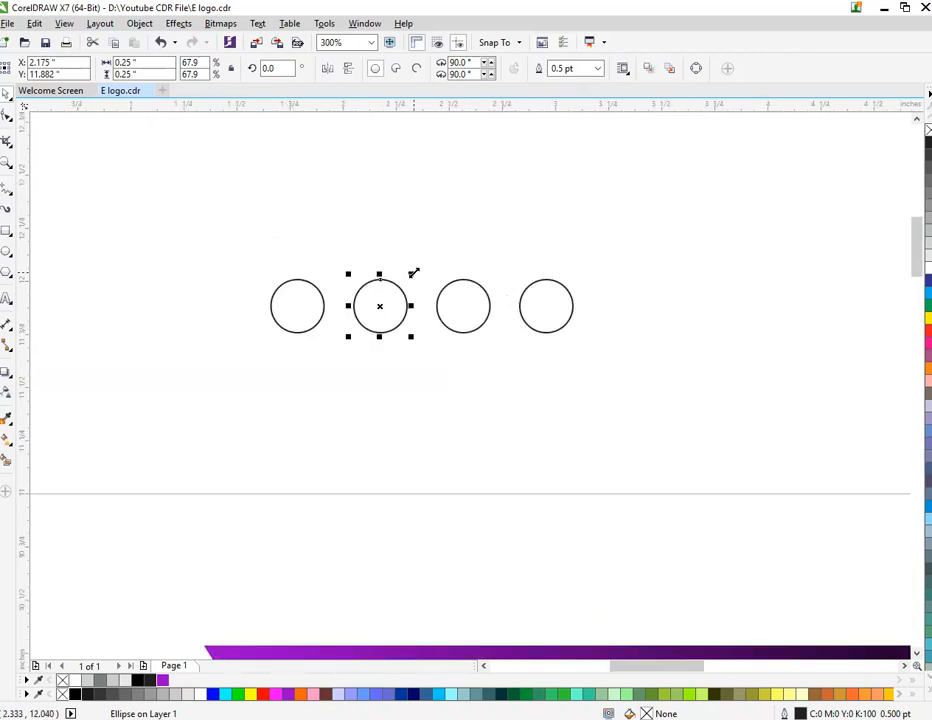
drag(414, 272, 410, 278)
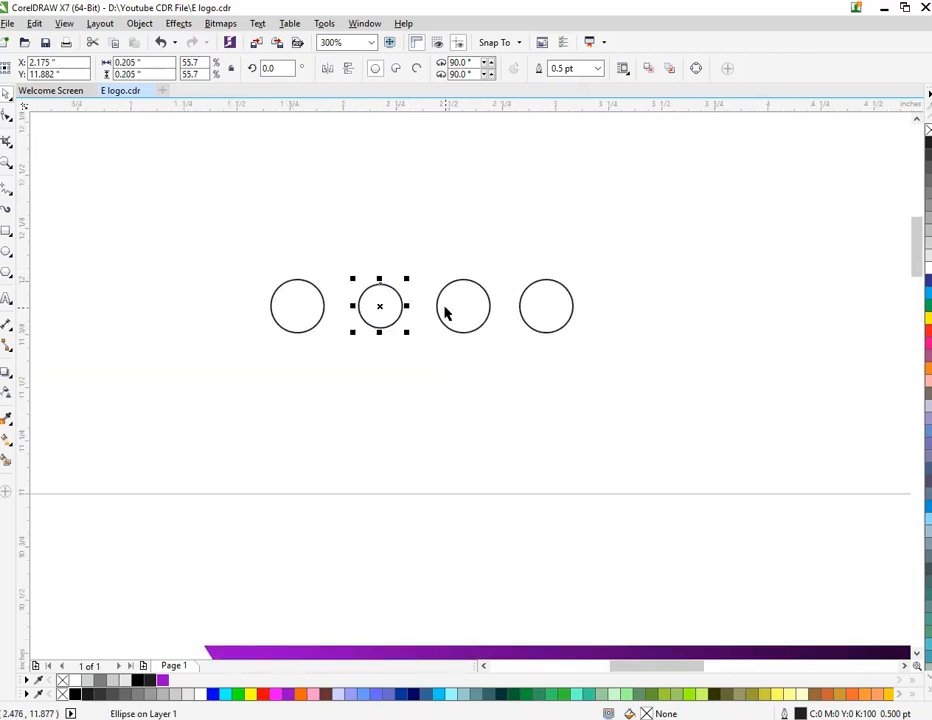
click(452, 313)
drag(494, 337, 482, 324)
click(562, 310)
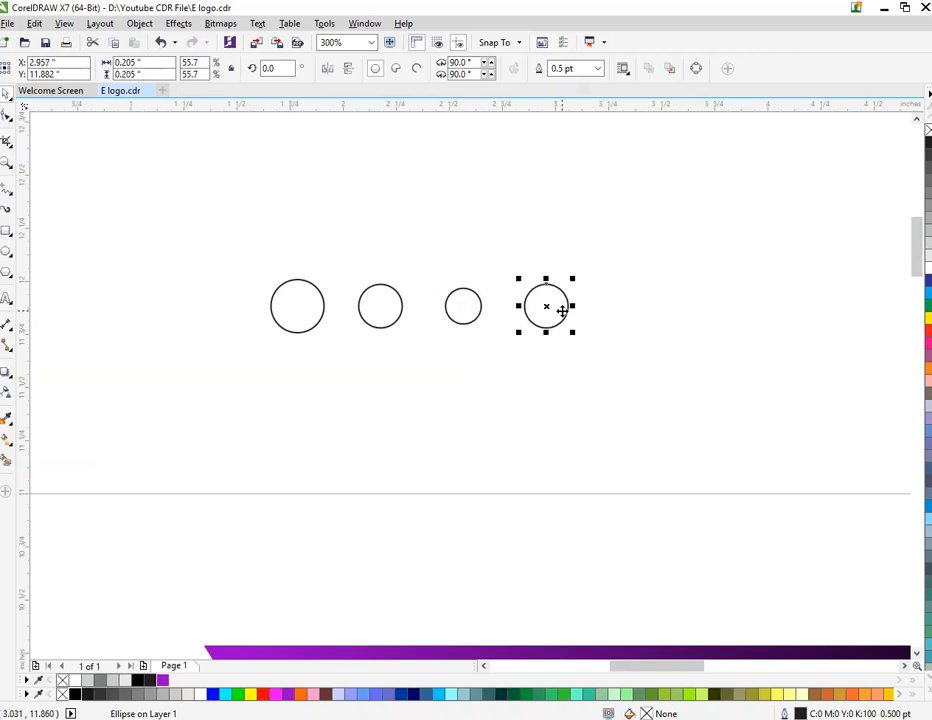
drag(577, 337, 563, 316)
click(451, 311)
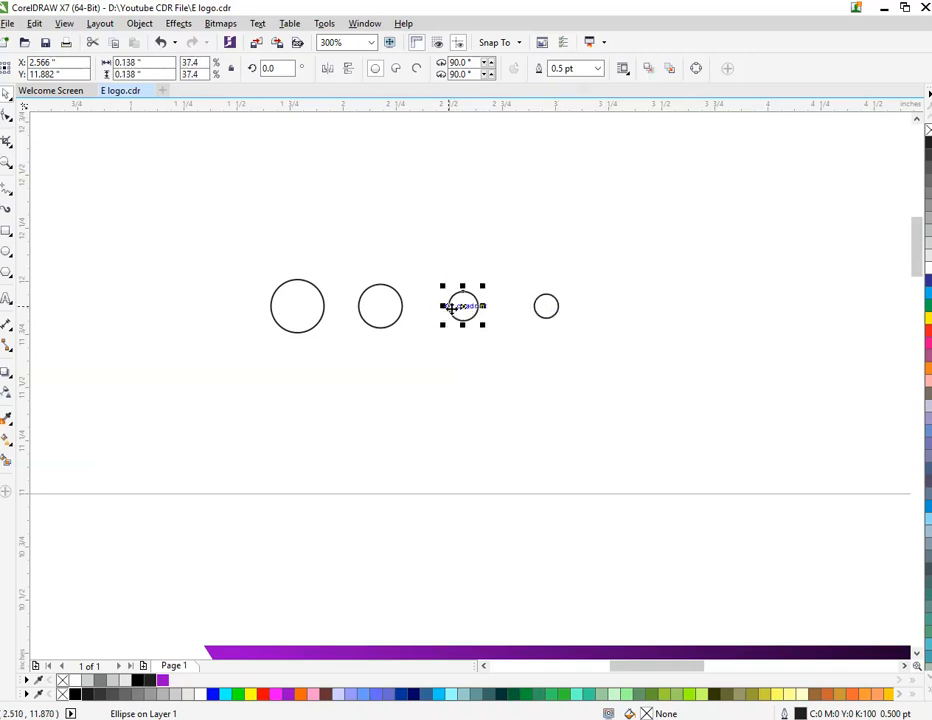
click(421, 358)
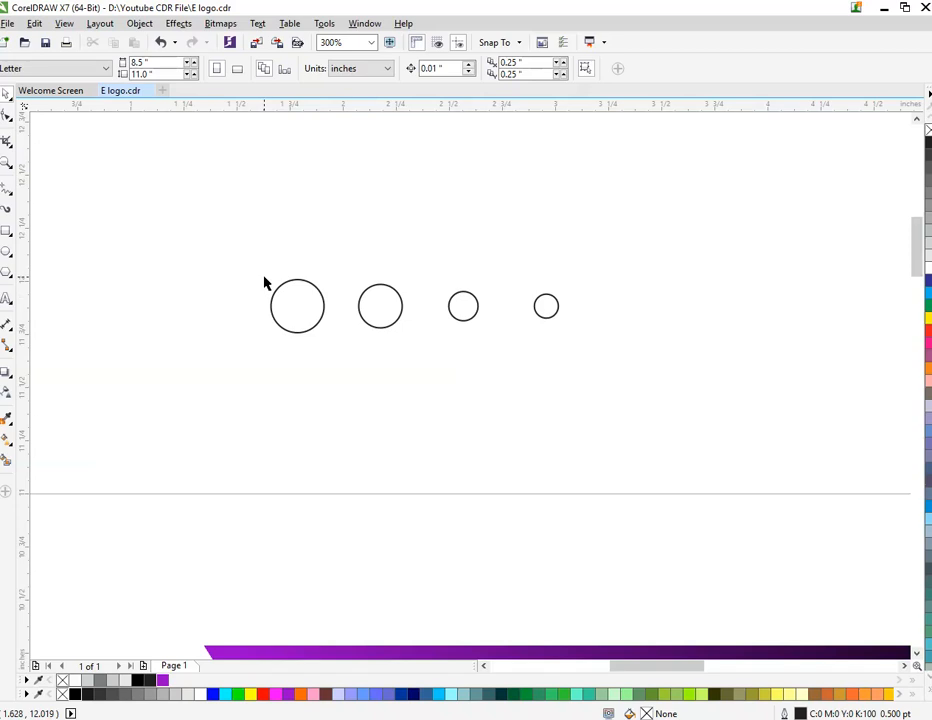
Step: Copy the largest circle directly below itself and give the copy a horizontal linear gradient from purple to black
drag(284, 303, 283, 389)
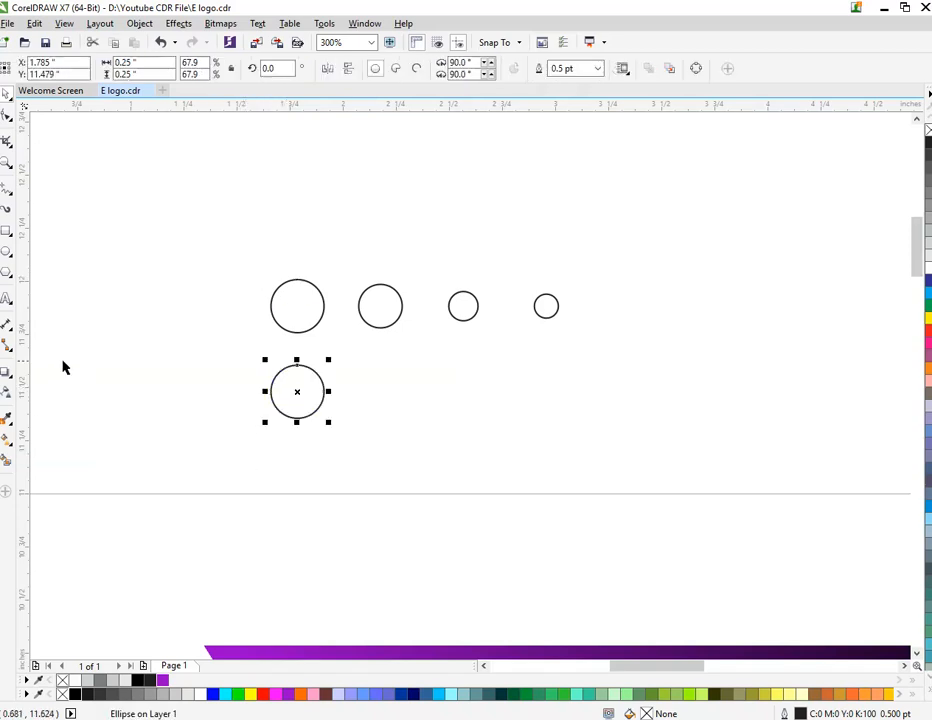
click(8, 422)
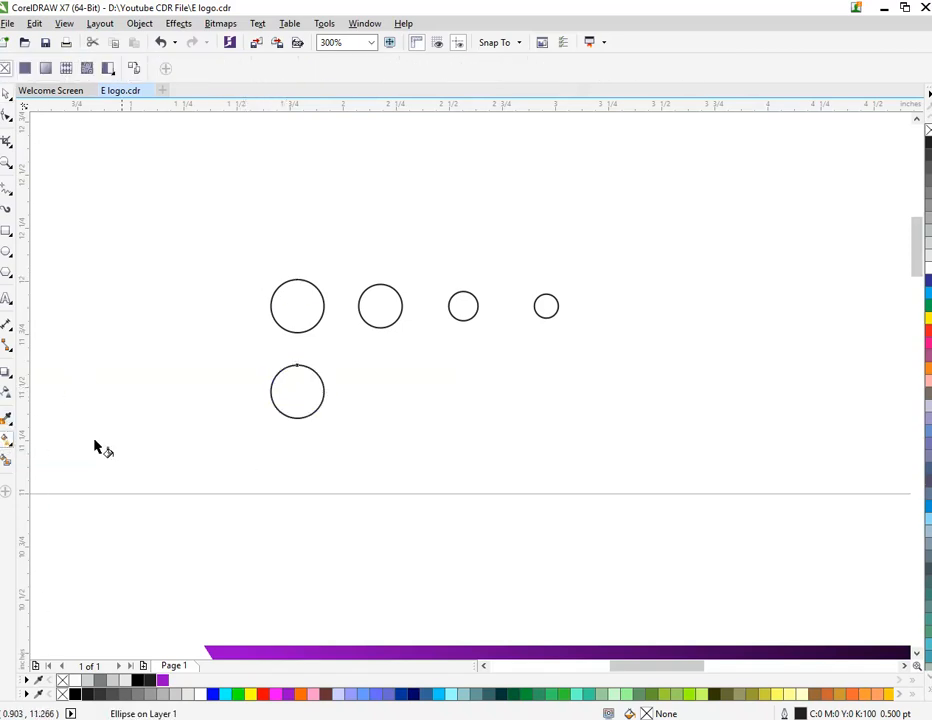
drag(277, 389, 321, 390)
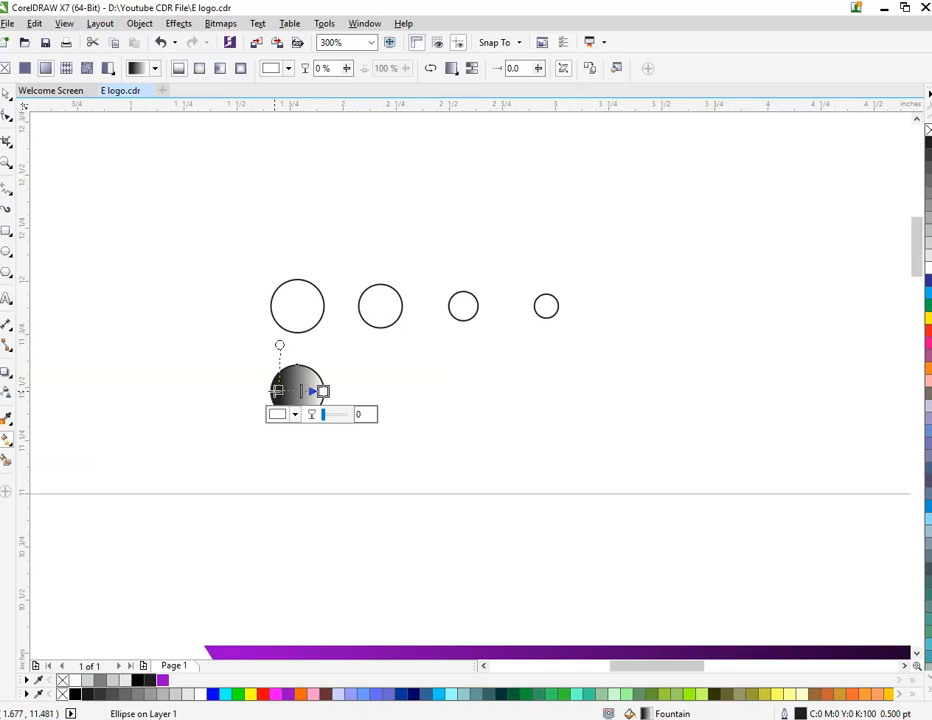
click(163, 680)
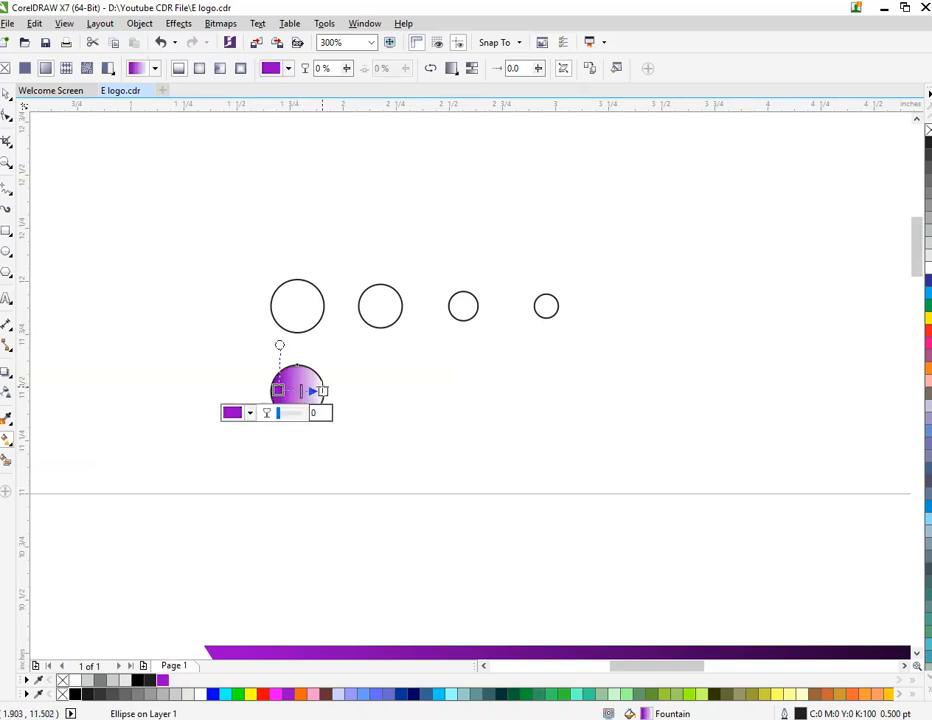
click(322, 391)
click(139, 681)
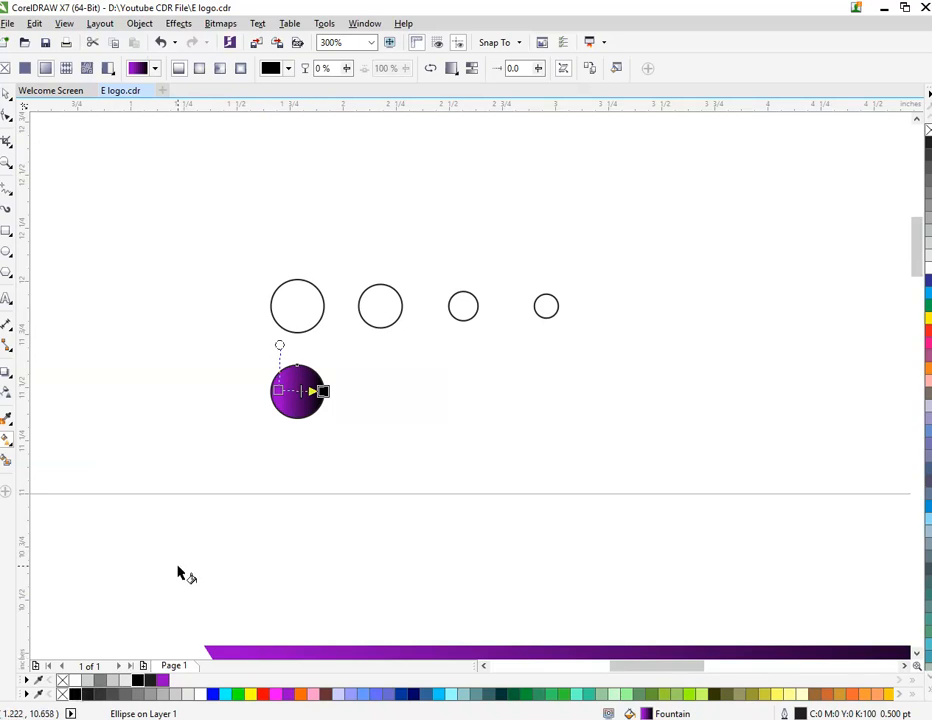
click(180, 572)
Step: Remove the outline from the gradient-filled circle
click(8, 92)
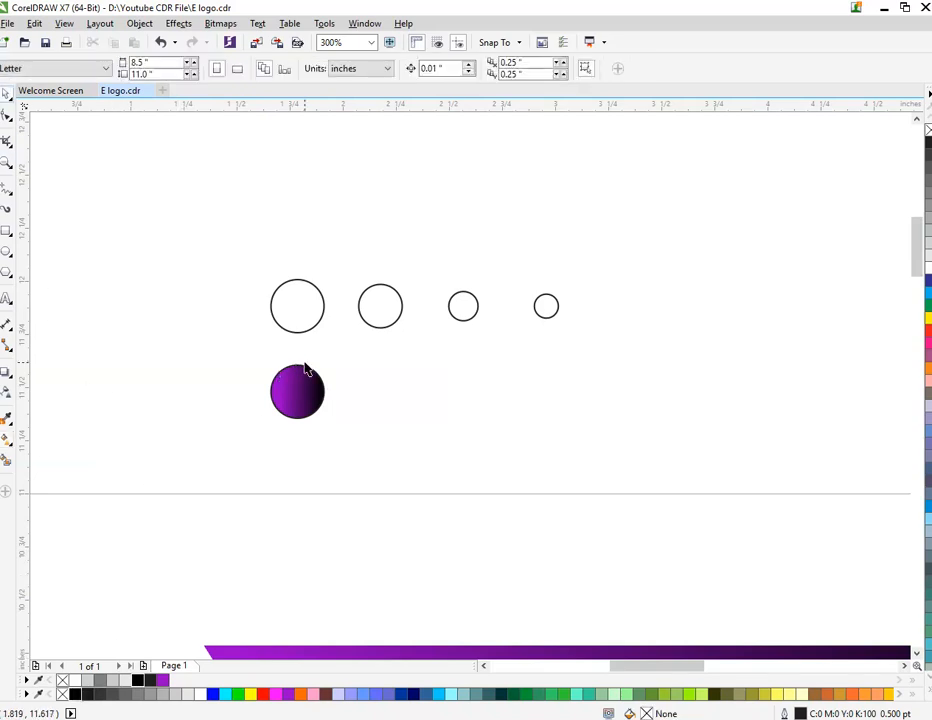
click(291, 405)
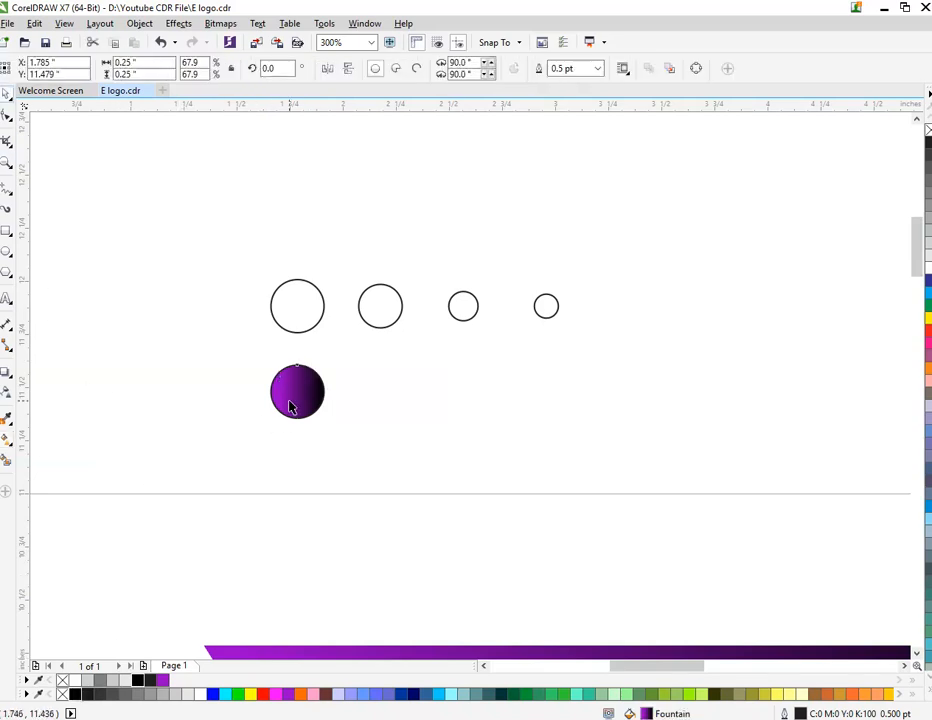
click(166, 570)
Step: Duplicate the gradient circle three times to the right at equal spacing of about 0.36 inches, forming a second row of four
scroll(316, 385, up, 2)
drag(287, 396, 439, 391)
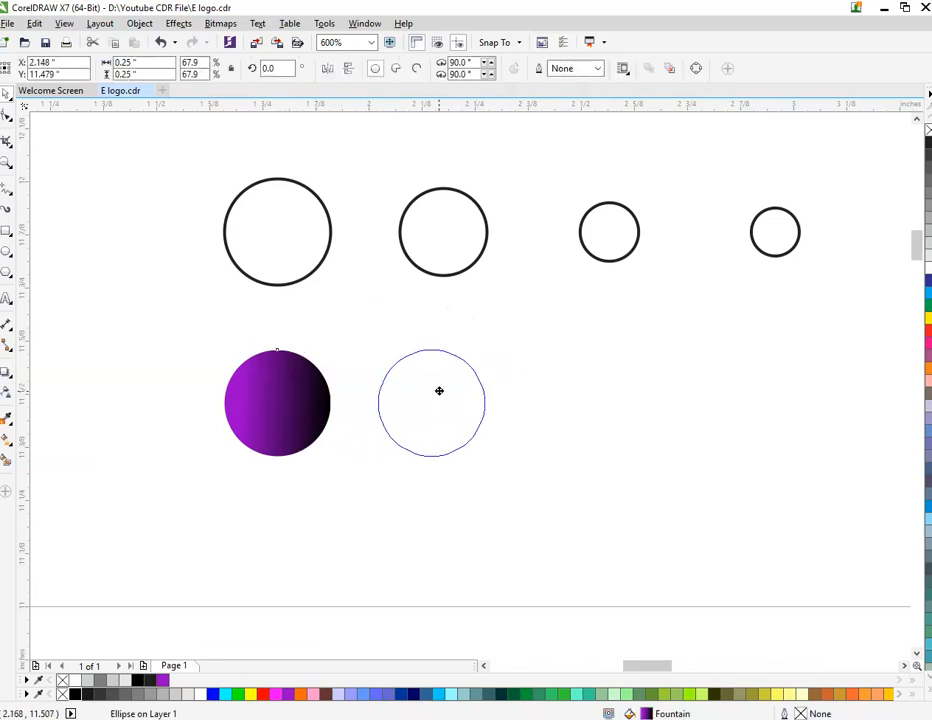
right_click(439, 391)
scroll(362, 433, down, 5)
scroll(356, 400, up, 5)
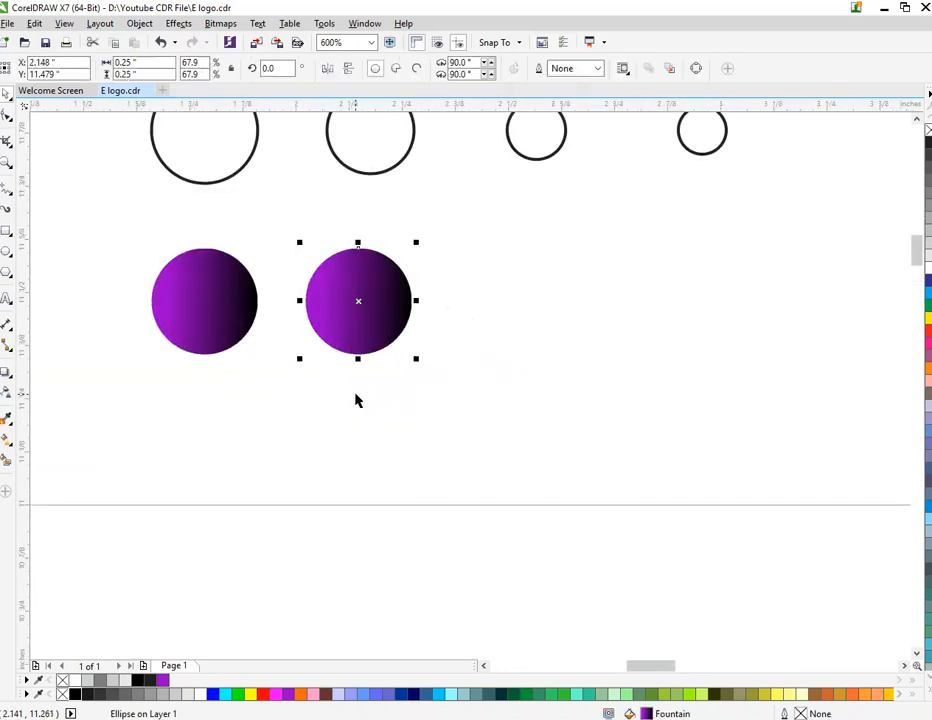
key(ctrl+t)
key(ctrl+r)
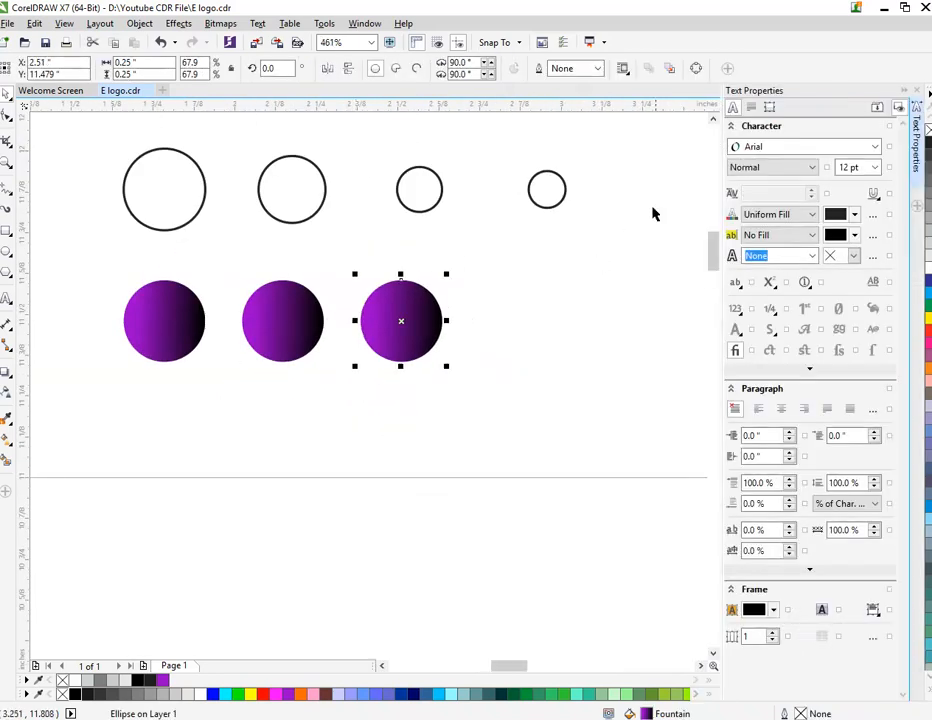
key(ctrl+r)
click(918, 95)
click(435, 337)
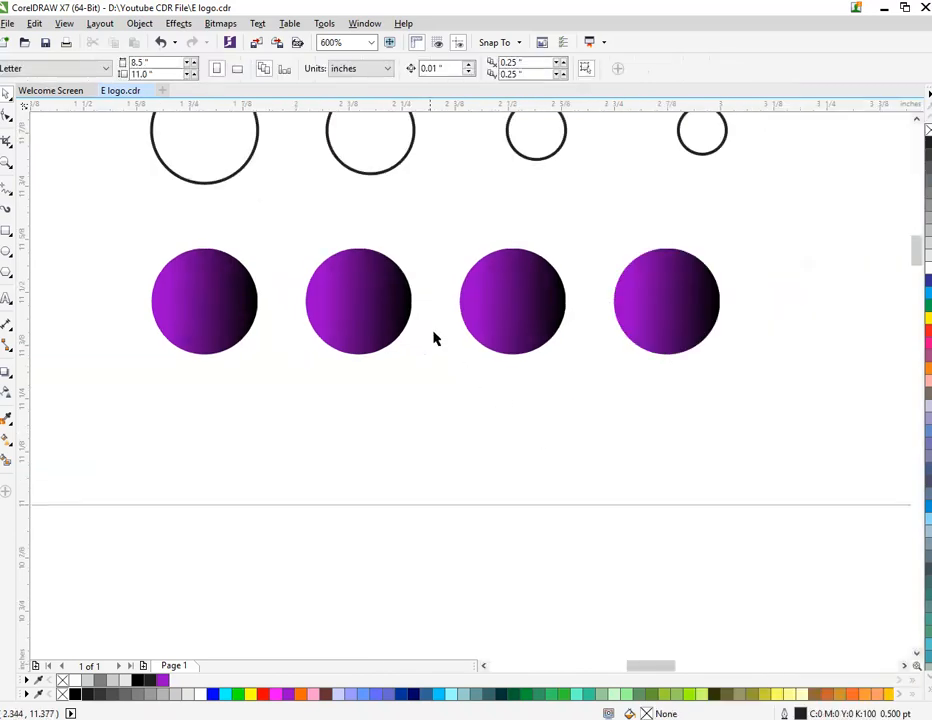
Step: Shrink the second, third and fourth gradient circles progressively about their centers, making the fourth about 0.106 inches in diameter
click(398, 295)
mouse_move(416, 242)
mouse_down()
mouse_move(403, 260)
mouse_move(414, 253)
mouse_up()
click(519, 314)
drag(453, 358, 477, 333)
click(670, 308)
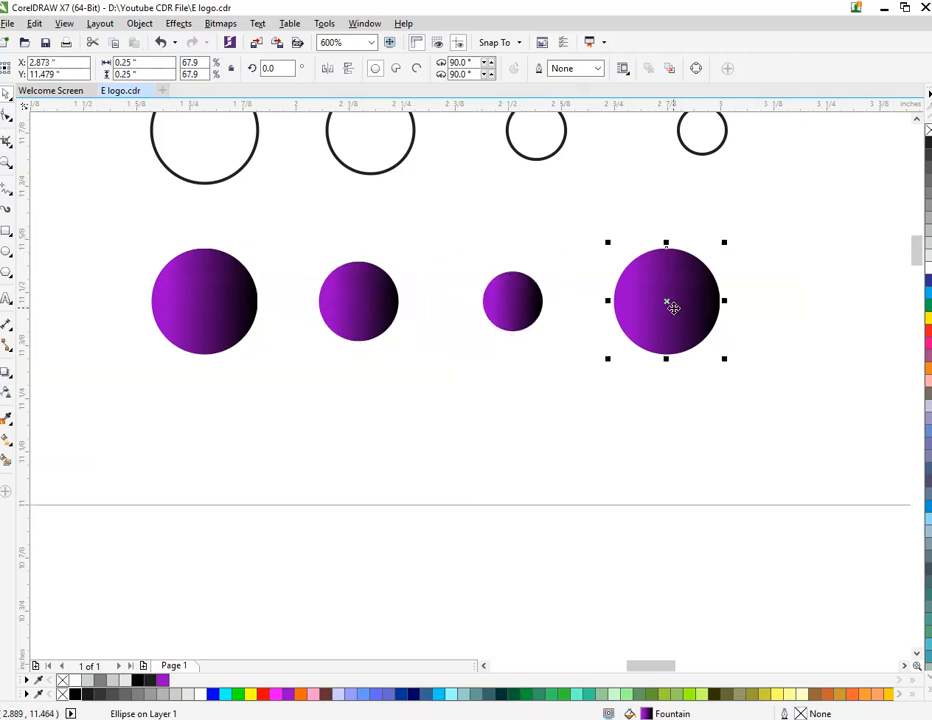
key(ctrl+r)
Step: Select all eight circles and move them down to just above the slanted end of the upper bar
scroll(387, 343, down, 3)
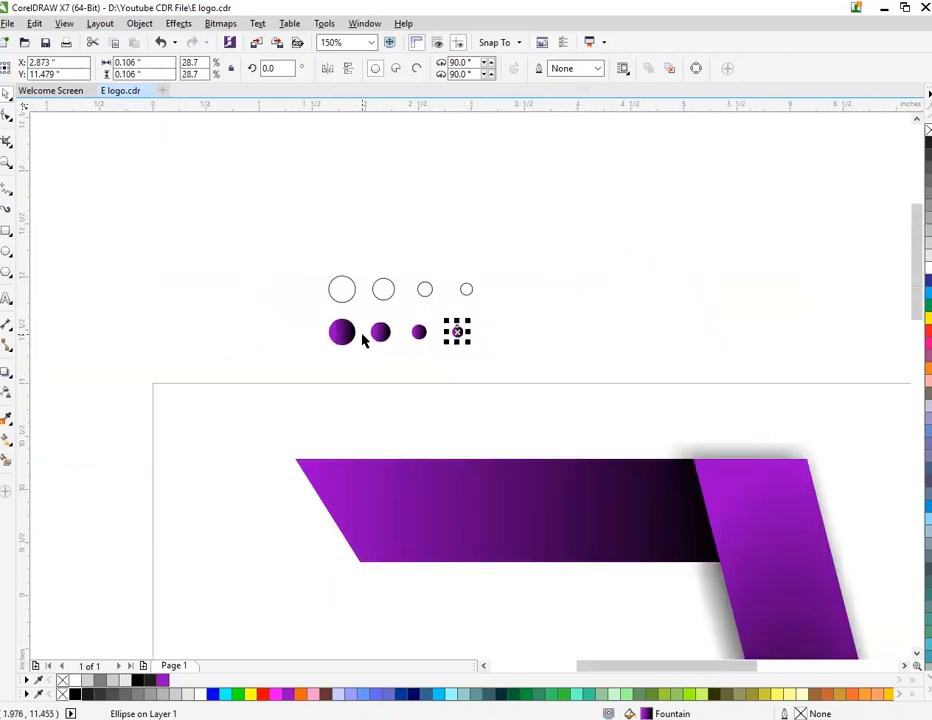
drag(270, 200, 488, 356)
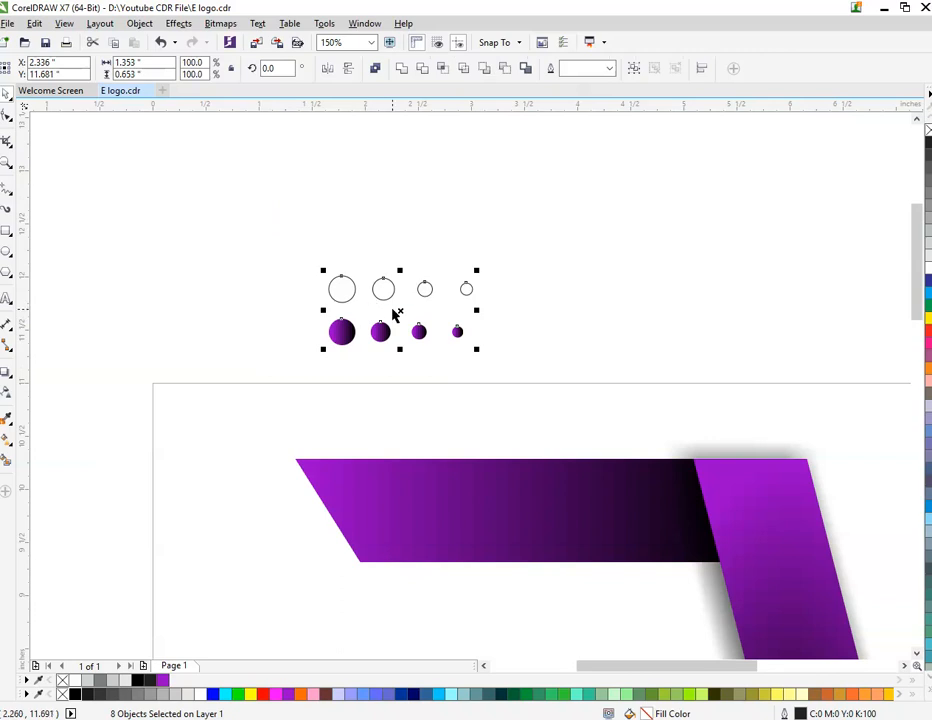
scroll(396, 315, down, 1)
drag(396, 315, 345, 562)
key(Escape)
key(Escape)
Step: Scatter copies of the outlined circles over the upper bar's slanted end: one 0.25, one 0.205, two 0.138 and two 0.113 inches wide
scroll(330, 500, up, 3)
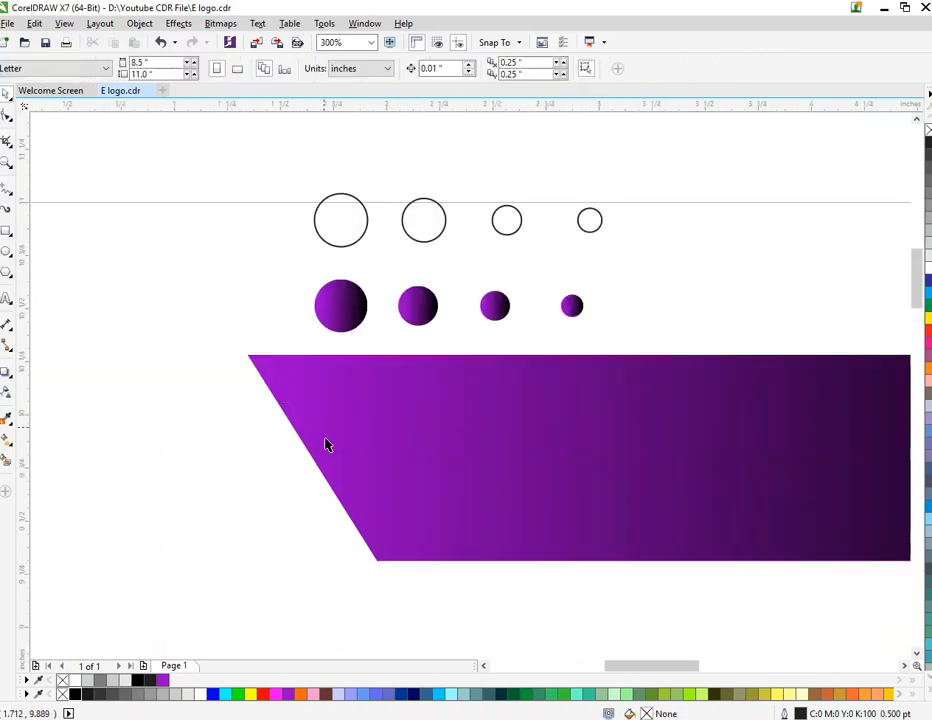
drag(343, 221, 317, 391)
drag(424, 220, 492, 527)
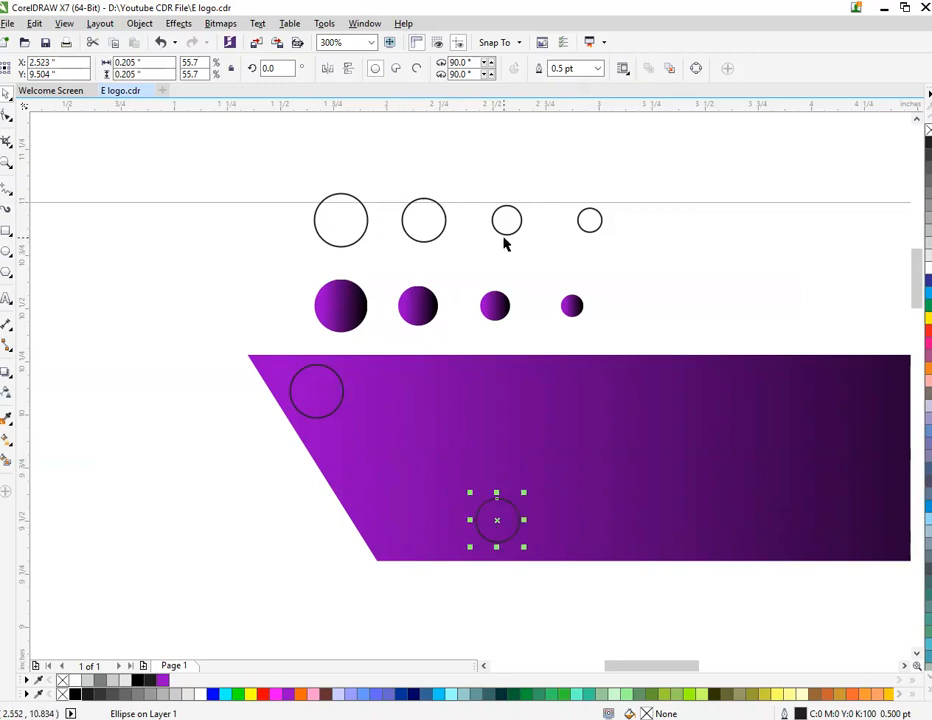
drag(506, 222, 395, 528)
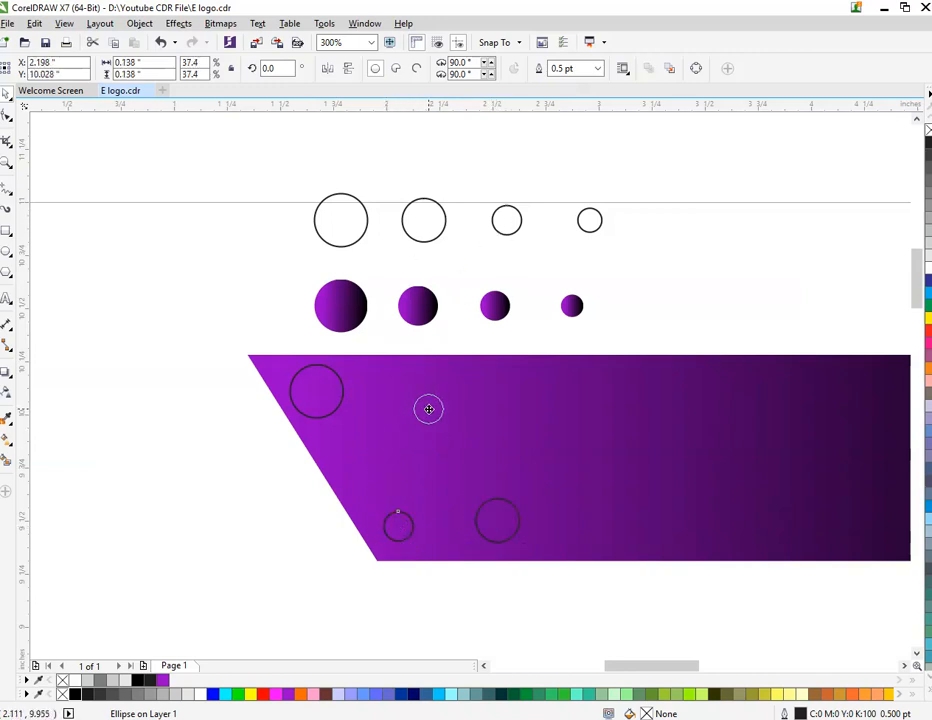
drag(428, 409, 431, 404)
drag(588, 229, 343, 434)
click(498, 472)
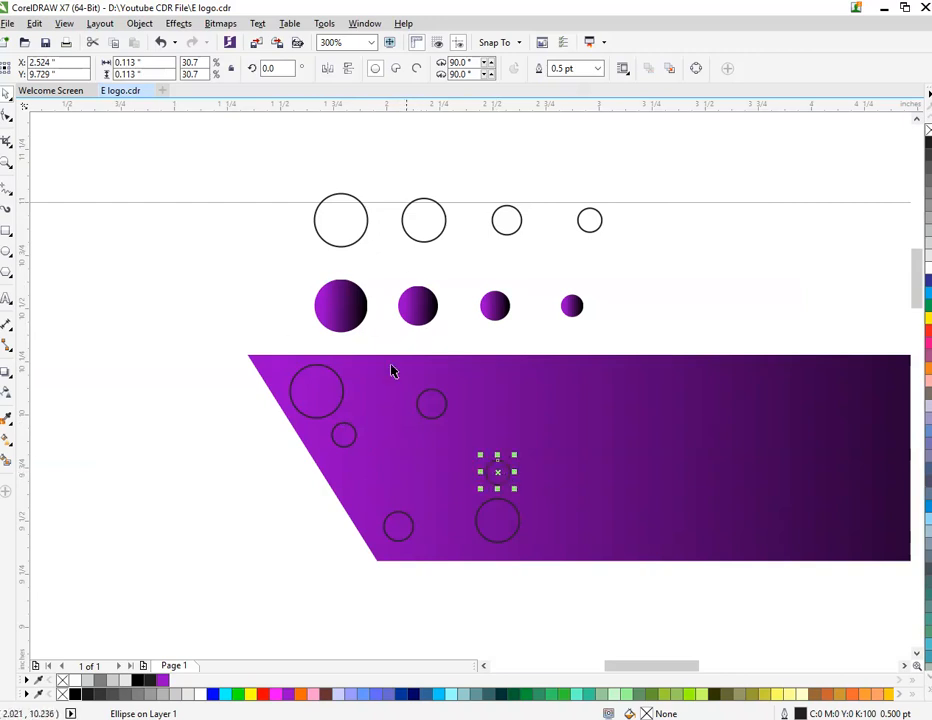
drag(334, 308, 471, 401)
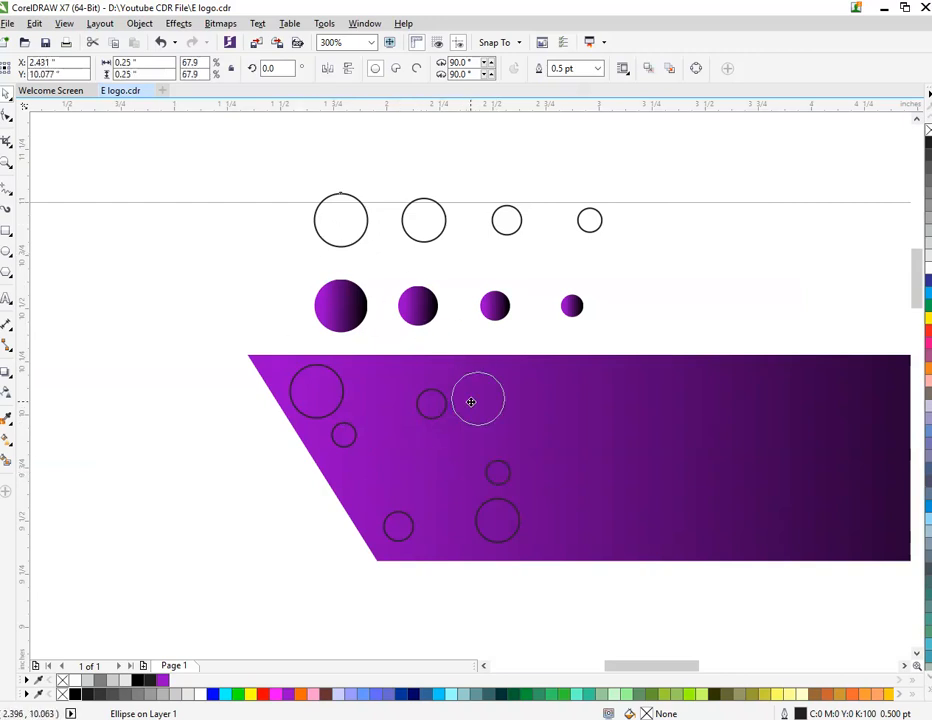
key(Escape)
drag(518, 222, 460, 530)
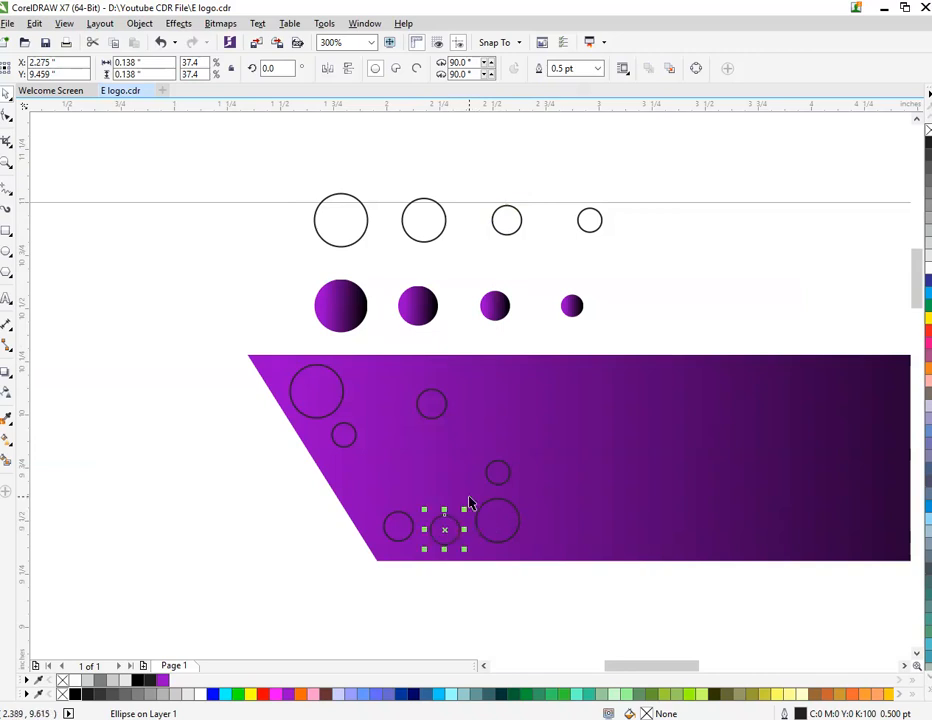
key(Escape)
Step: Replace the lower 0.138-inch outlined circle with a 0.113-inch copy and scatter further 0.113, 0.25 and 0.138-inch copies over the slanted end
click(499, 474)
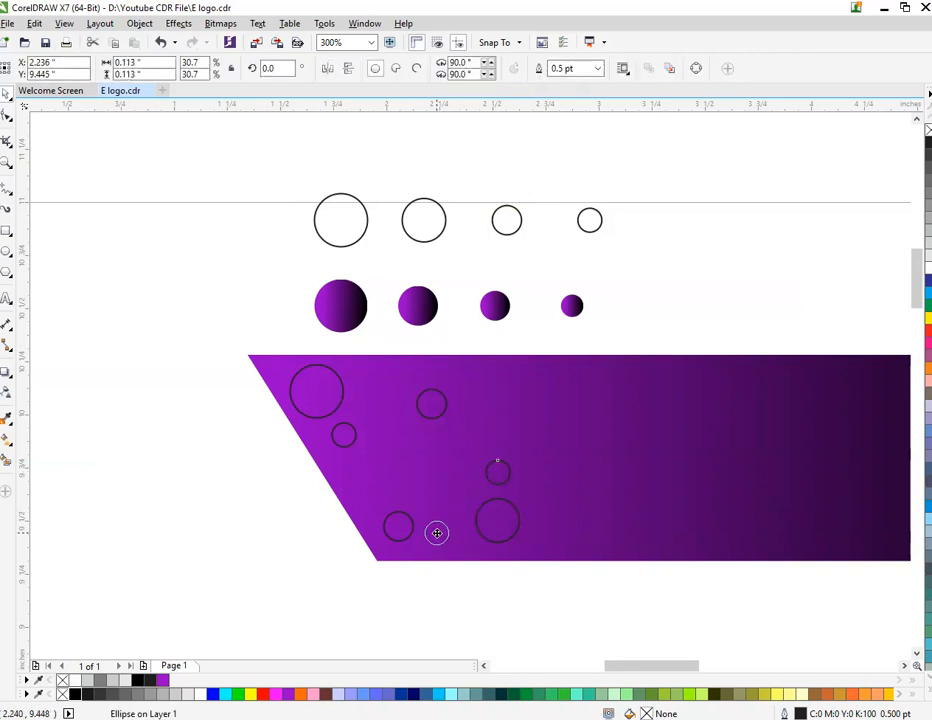
drag(446, 529, 384, 383)
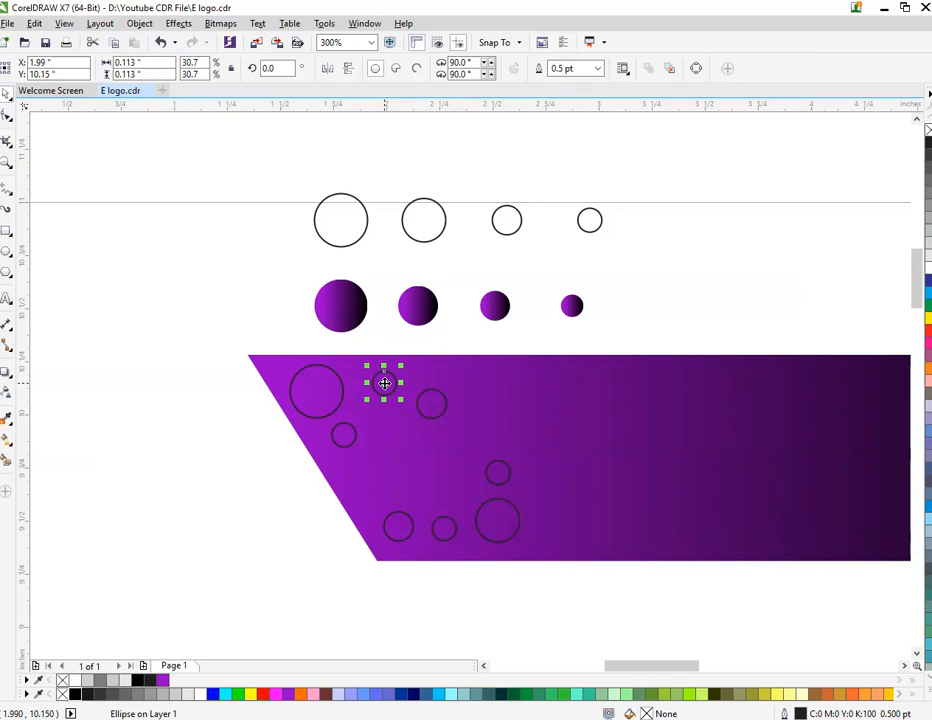
drag(352, 238, 419, 467)
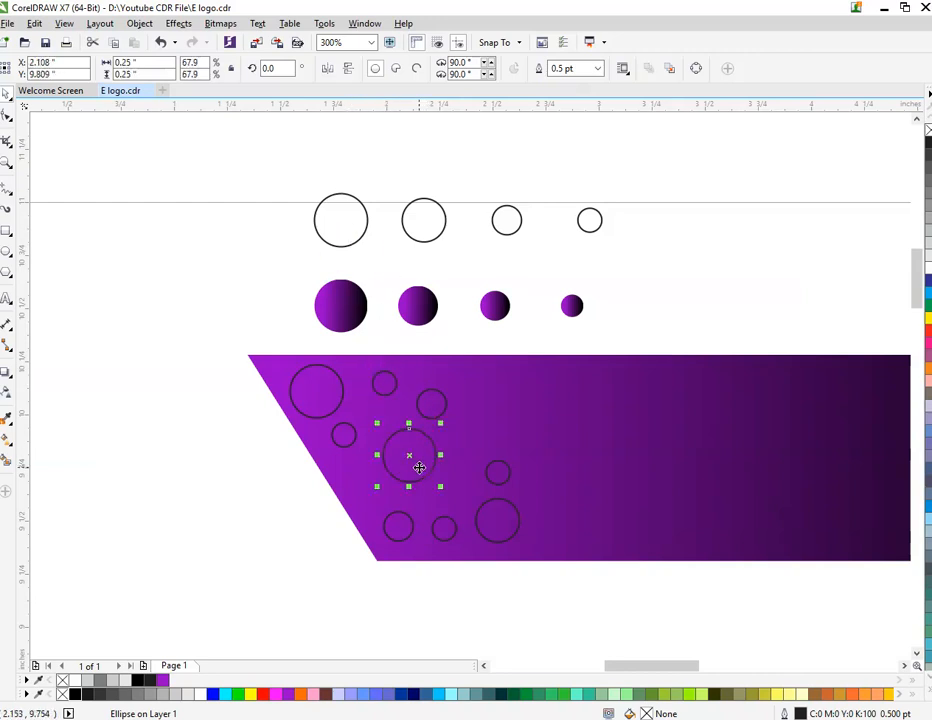
drag(507, 221, 416, 451)
Step: Nudge the 0.113-inch circle near the upper edge down, and the 0.25 and 0.138-inch circles on either side slightly up
click(393, 396)
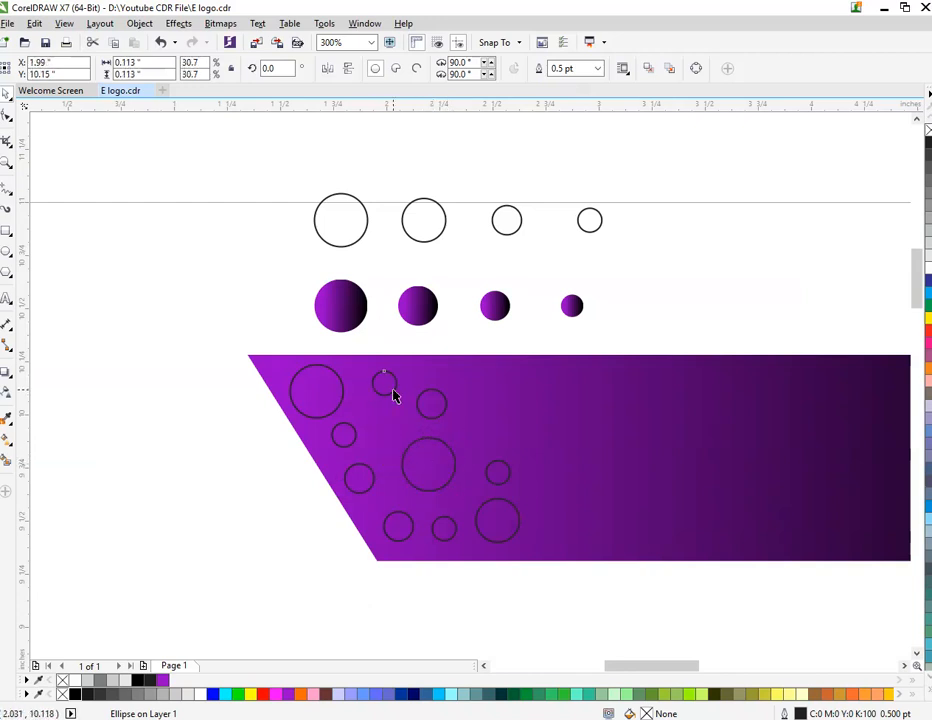
key(Down)
key(Down)
click(337, 386)
key(Up)
click(454, 406)
click(440, 404)
key(Up)
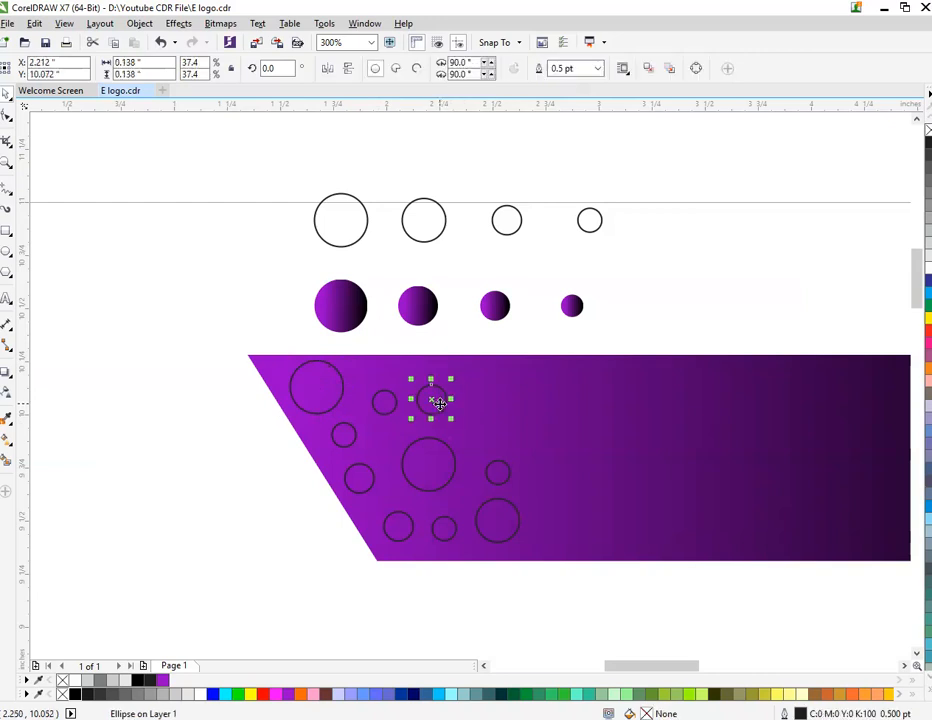
Step: Scatter three copies of the 0.25-inch gradient circle in the white area outside the upper bar's slanted end
click(335, 313)
scroll(378, 380, down, 2)
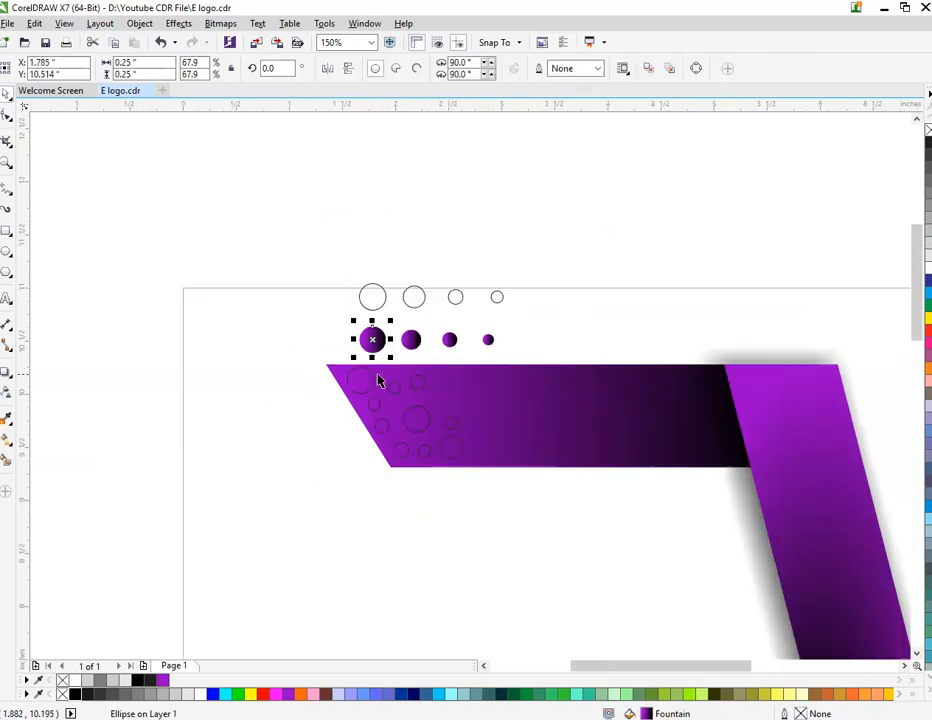
drag(378, 342, 285, 550)
scroll(250, 401, up, 2)
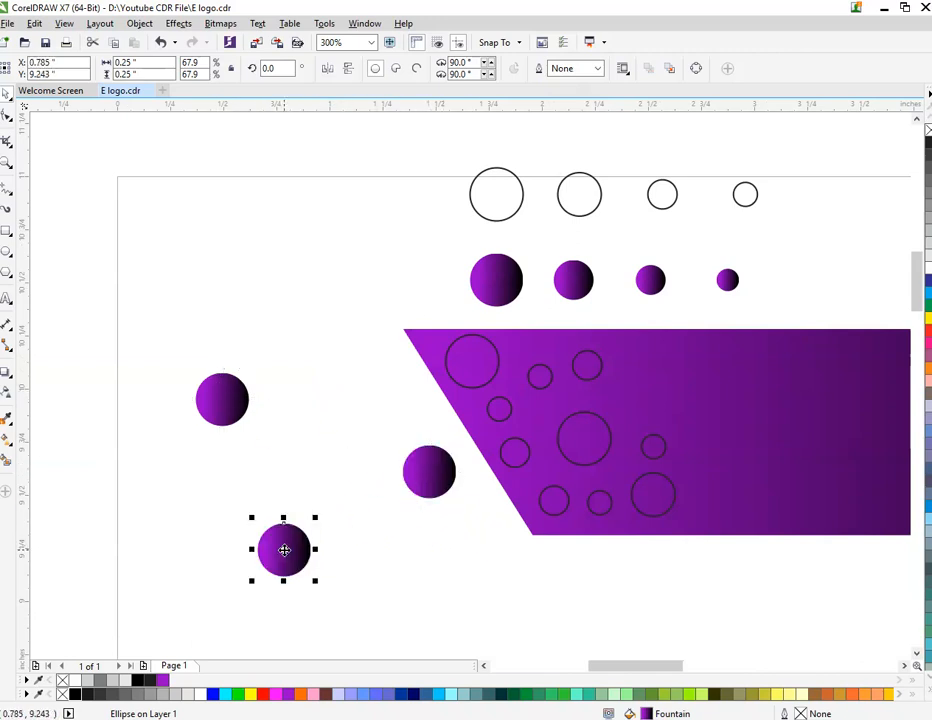
Step: Scatter three copies of the 0.188-inch gradient circle among the large gradient circles outside the upper bar's slanted end
drag(573, 279, 372, 369)
drag(372, 369, 258, 478)
right_click(258, 478)
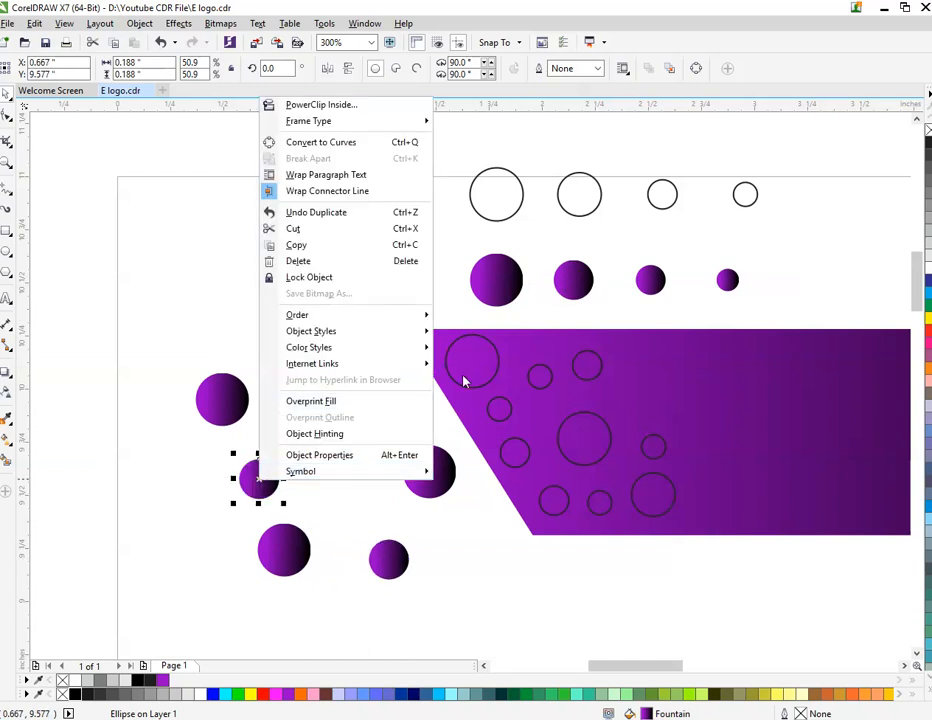
click(218, 292)
Step: Fill the gaps of the gradient cluster with three 0.141-inch and three 0.106-inch copies of the smaller gradient circles
drag(660, 293, 484, 548)
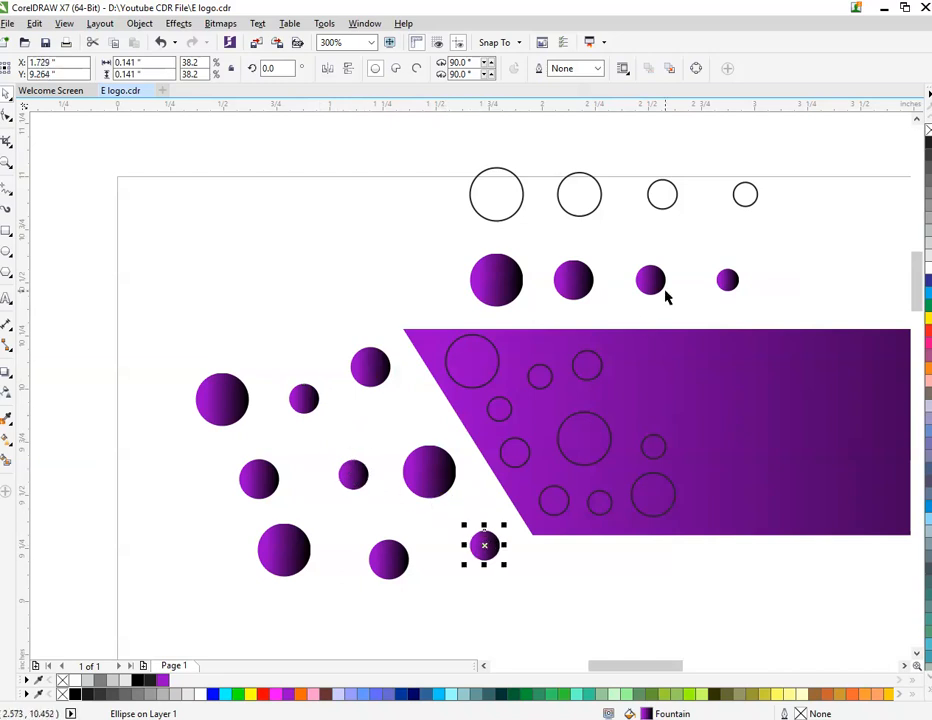
drag(726, 288, 396, 416)
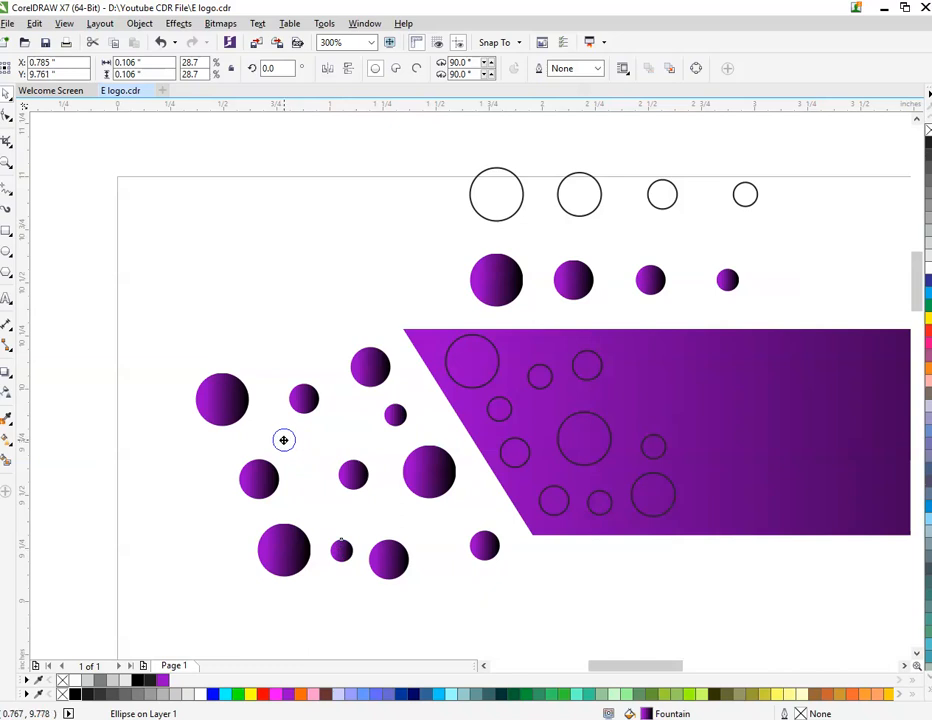
drag(283, 440, 292, 447)
scroll(228, 385, down, 2)
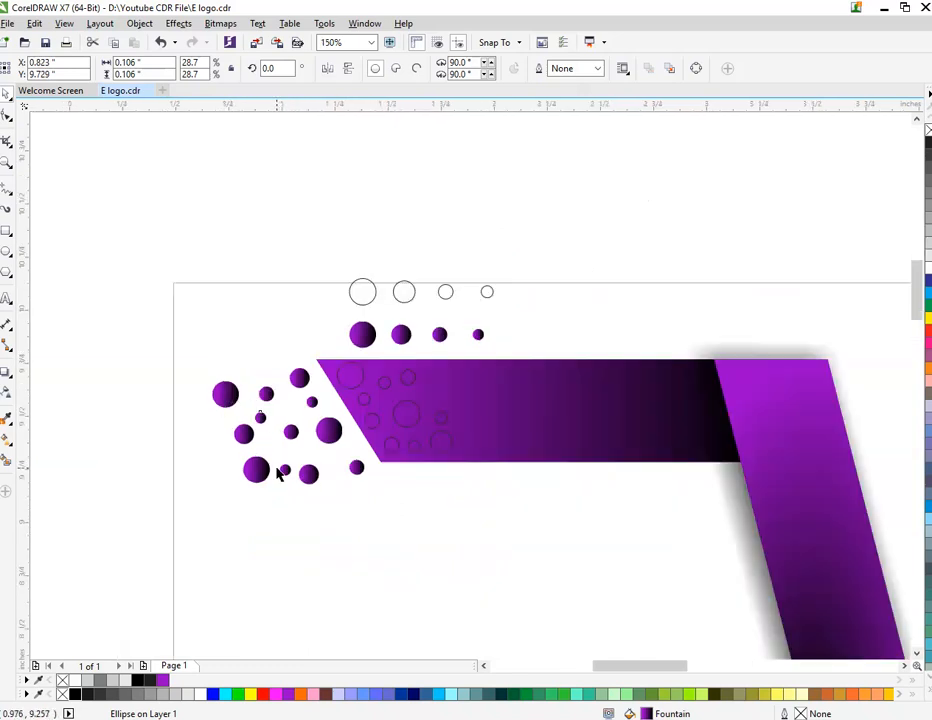
Step: Move the lowest 0.188, 0.141 and 0.25-inch gradient circles up to tighten the cluster beside the slanted end
scroll(283, 470, up, 2)
drag(102, 280, 447, 548)
click(400, 551)
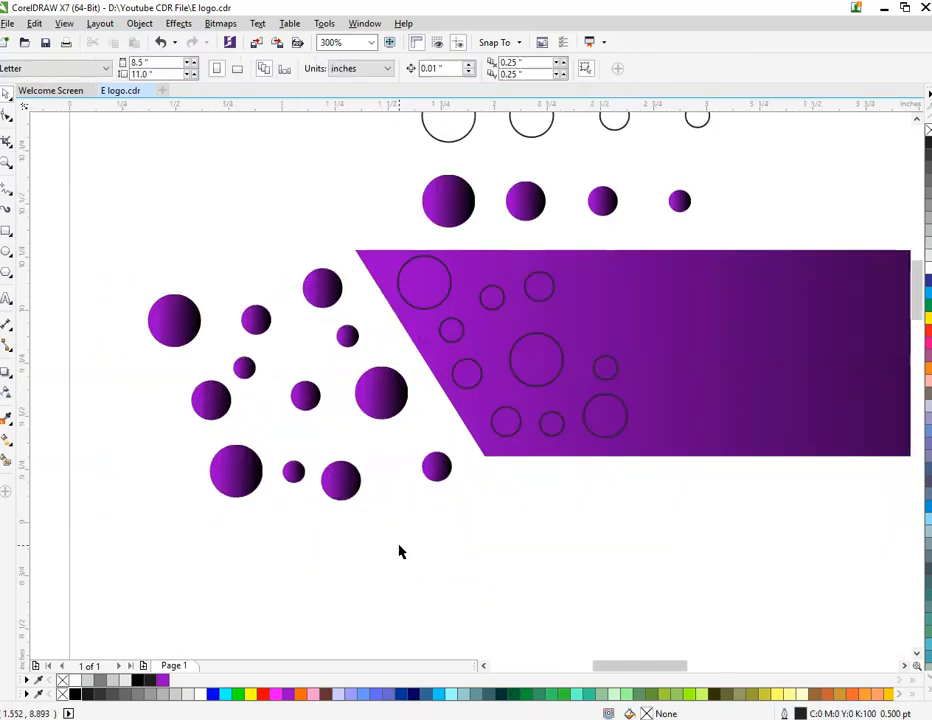
click(335, 473)
drag(342, 487, 341, 451)
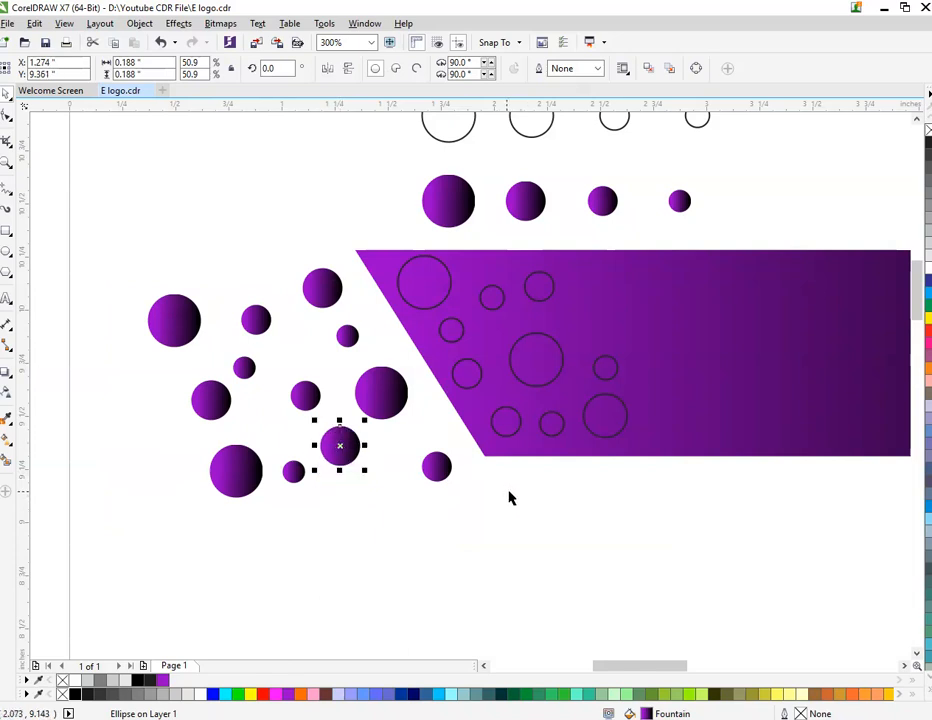
drag(437, 463, 429, 421)
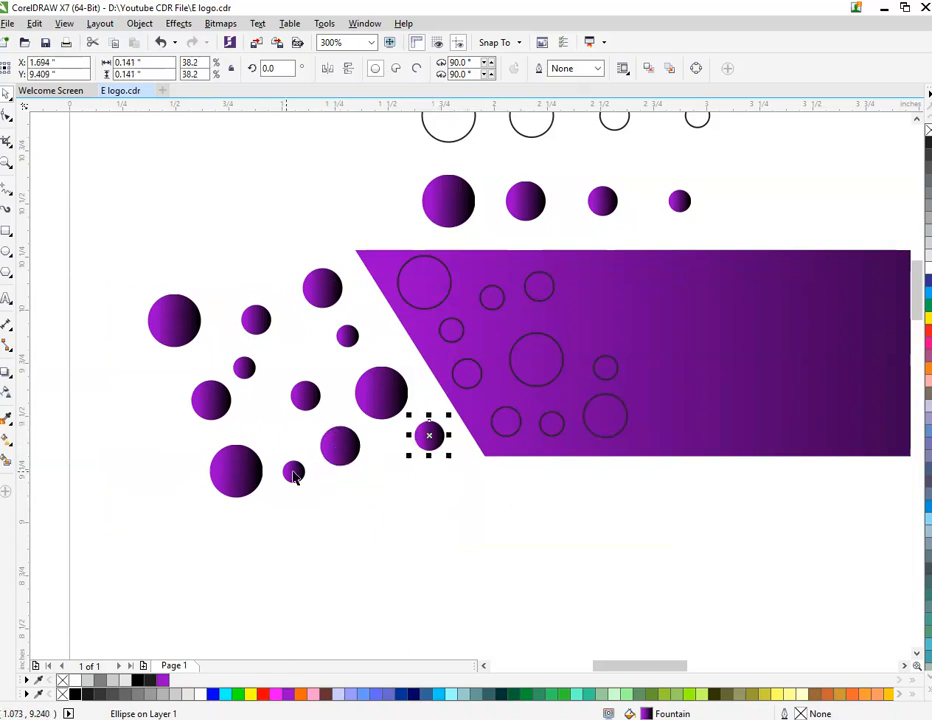
drag(260, 480, 257, 466)
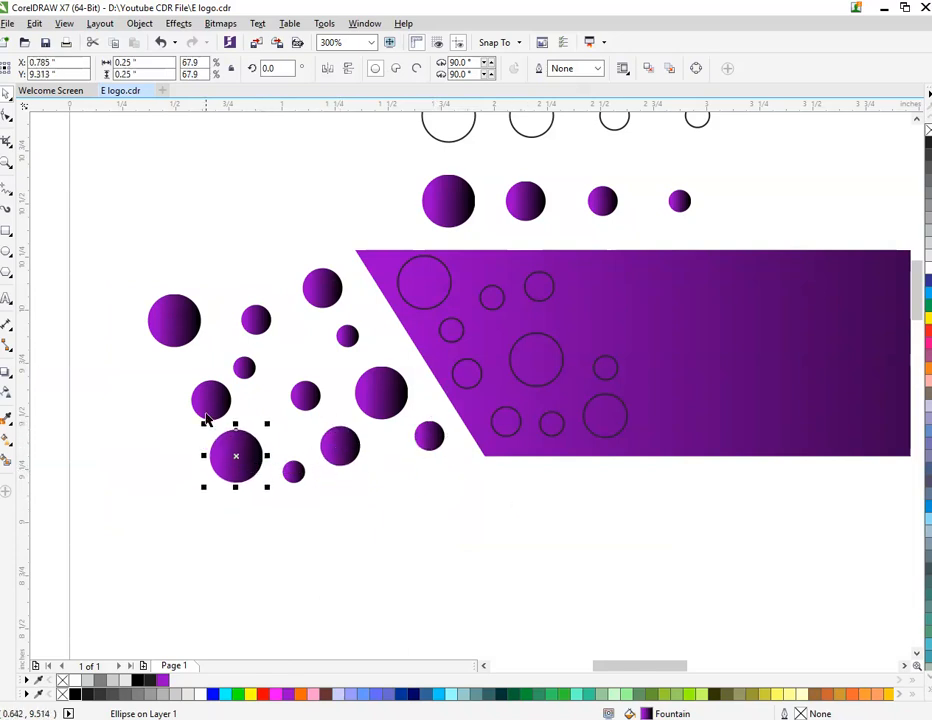
Step: Select all twelve scattered gradient circles and shift them 0.04 inches up and 0.01 inches to the left
drag(133, 251, 463, 600)
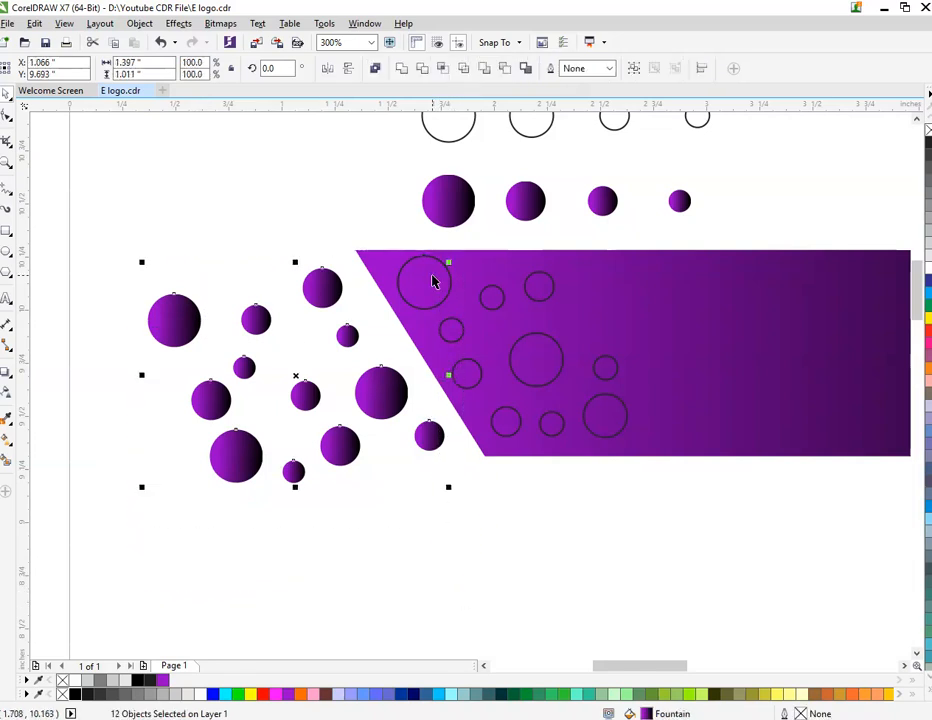
key(Up)
key(Up)
key(Up)
key(Up)
key(Up)
key(Left)
key(Left)
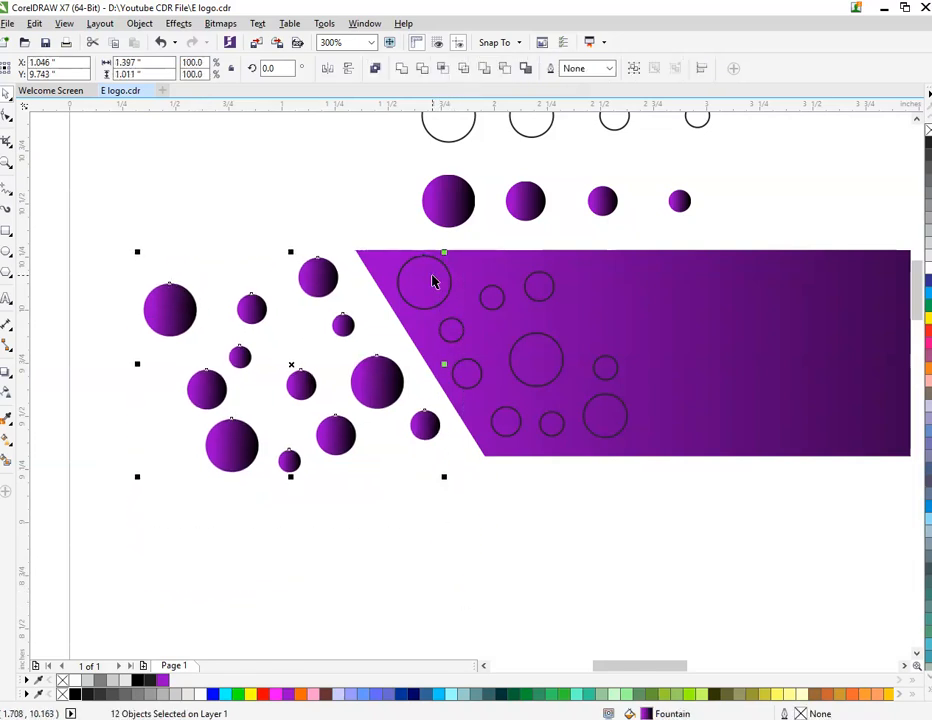
key(Right)
key(Down)
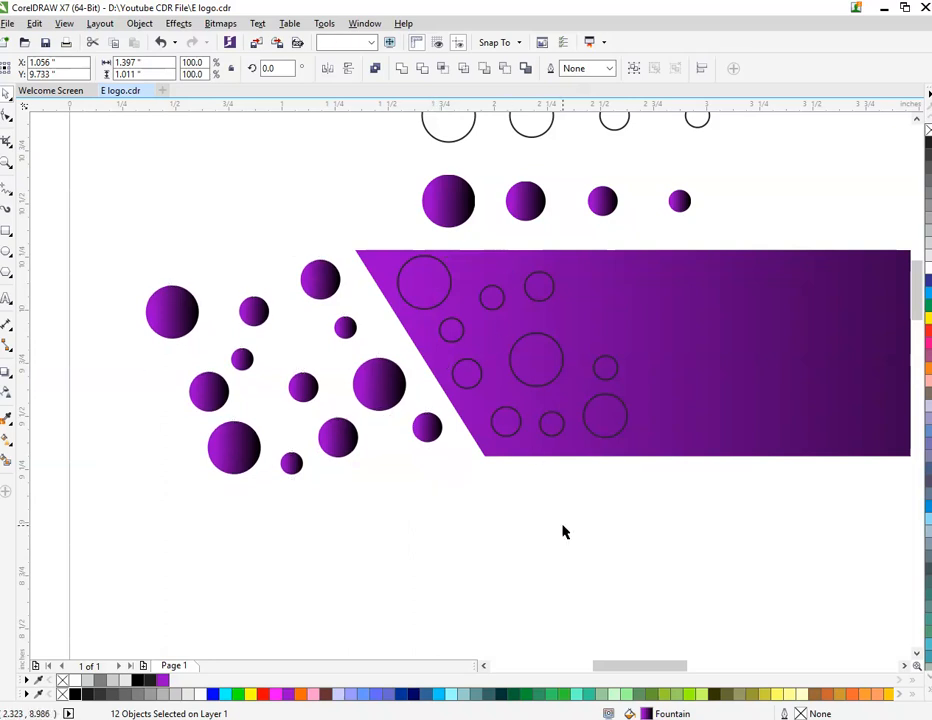
click(562, 531)
Step: Select the ten outlined circles on the upper bar, fill them white and remove their outlines
click(432, 288)
shift+click(458, 341)
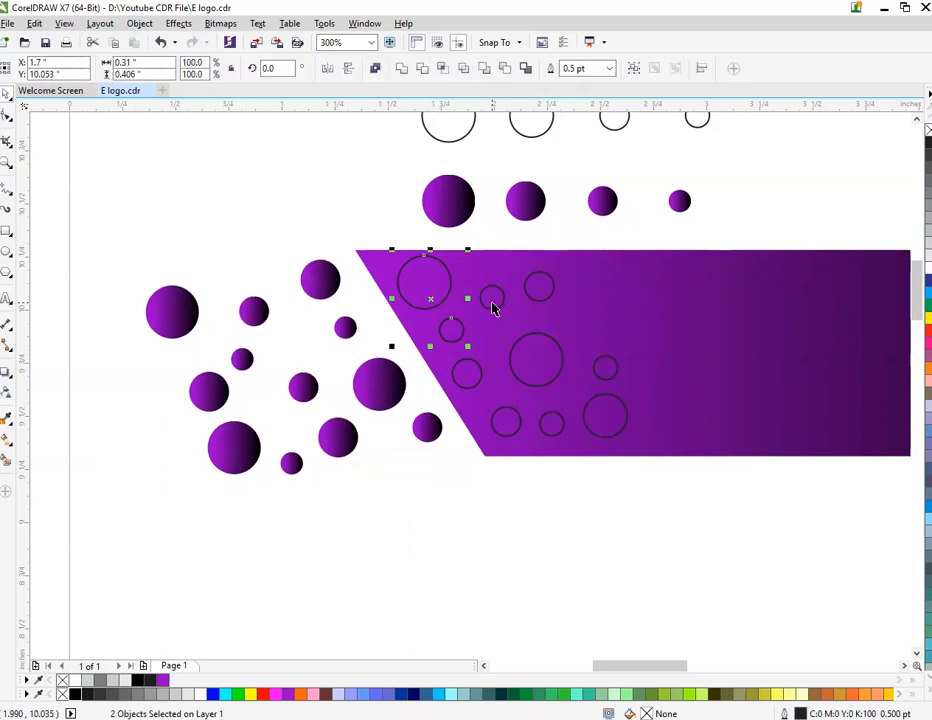
shift+click(493, 308)
shift+click(541, 286)
shift+click(467, 376)
shift+click(526, 370)
shift+click(565, 438)
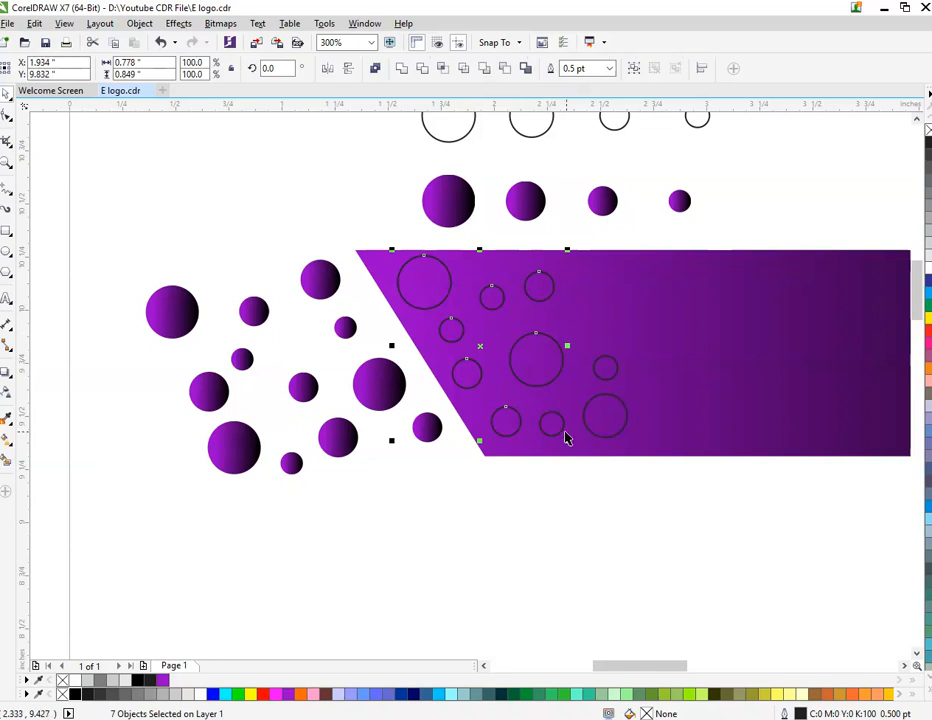
shift+click(604, 422)
shift+click(608, 376)
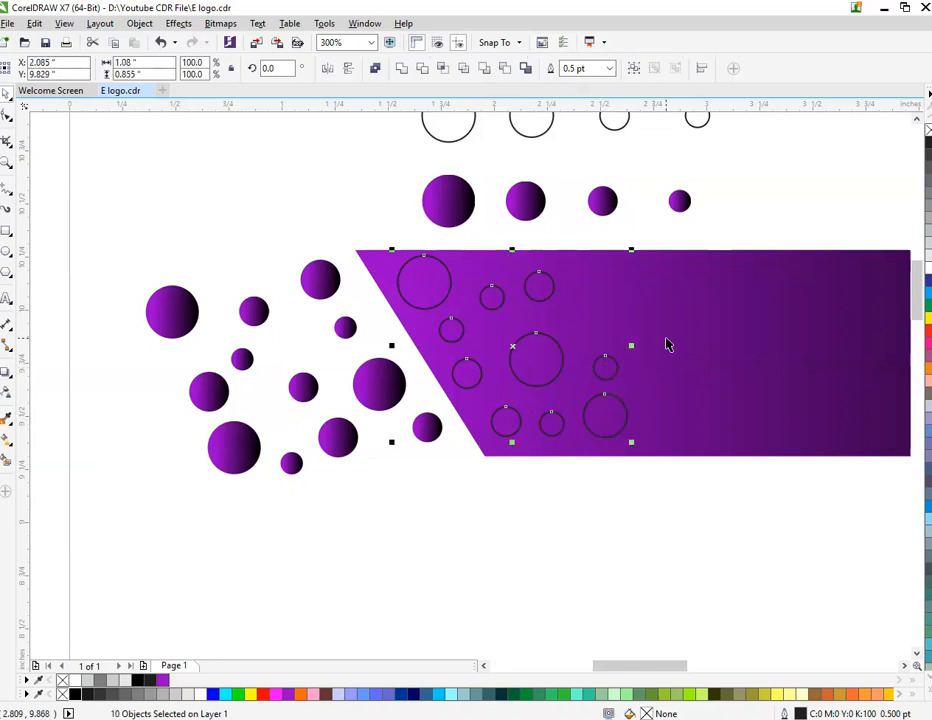
click(928, 285)
right_click(928, 131)
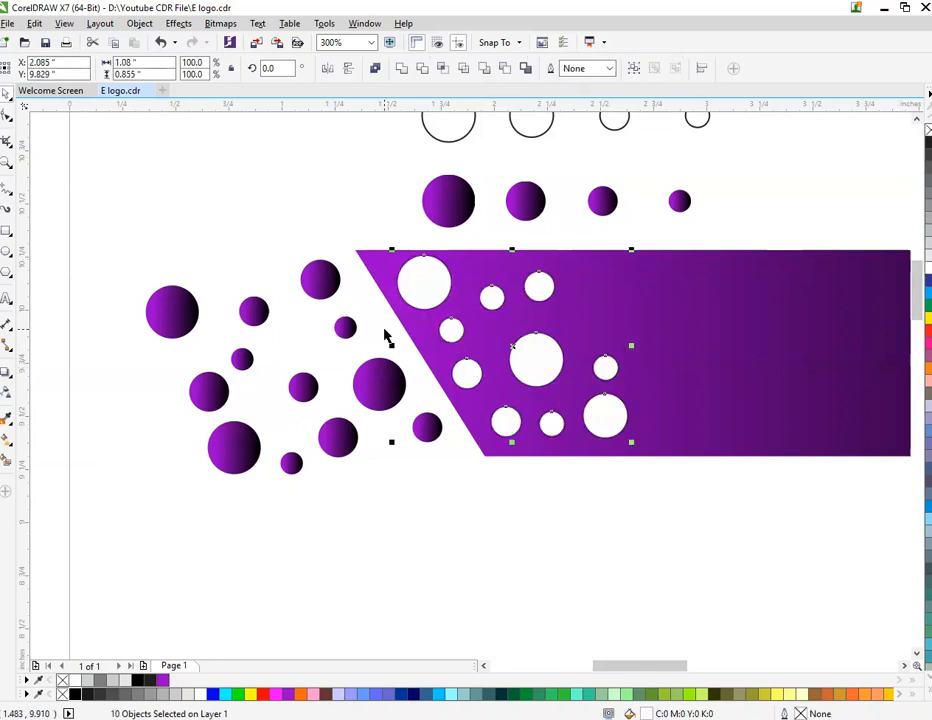
Step: Delete the eight source circles lined up above the upper bar
scroll(384, 336, down, 2)
drag(380, 190, 565, 295)
key(Delete)
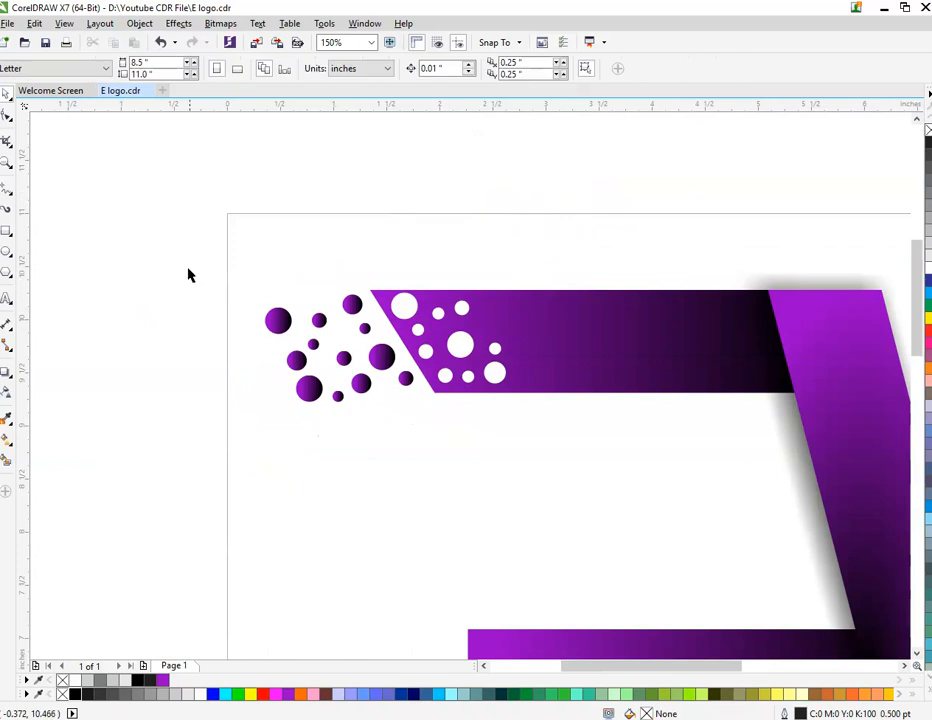
Step: Group the 22 scattered circles and place a vertically mirrored copy of the group over the lower bar's slanted end
drag(214, 262, 593, 510)
key(ctrl+g)
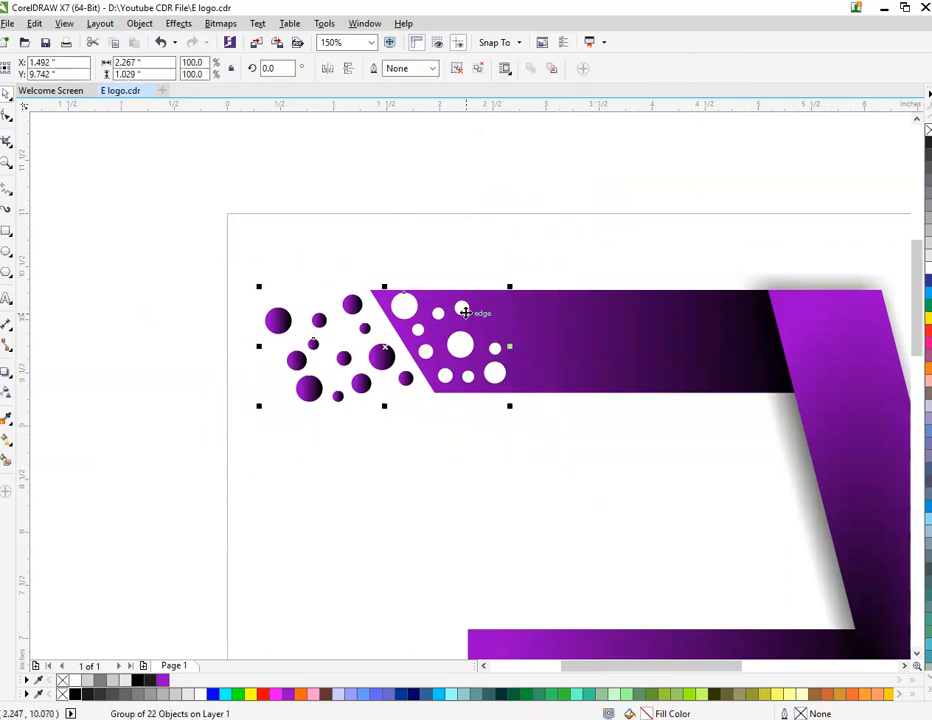
scroll(462, 308, down, 4)
drag(445, 302, 458, 481)
scroll(457, 486, up, 4)
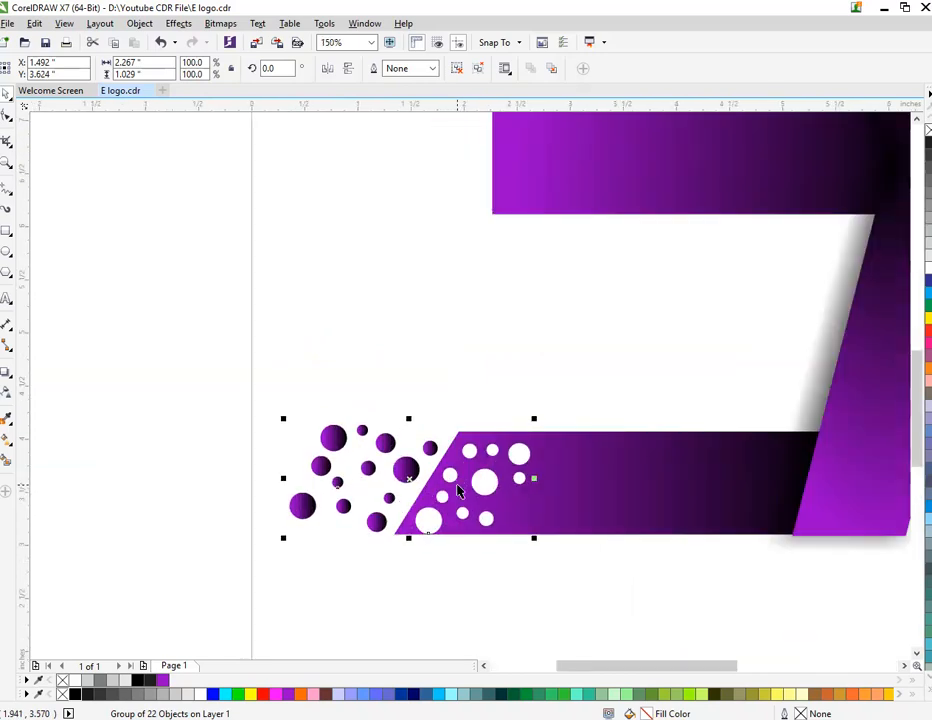
key(Up)
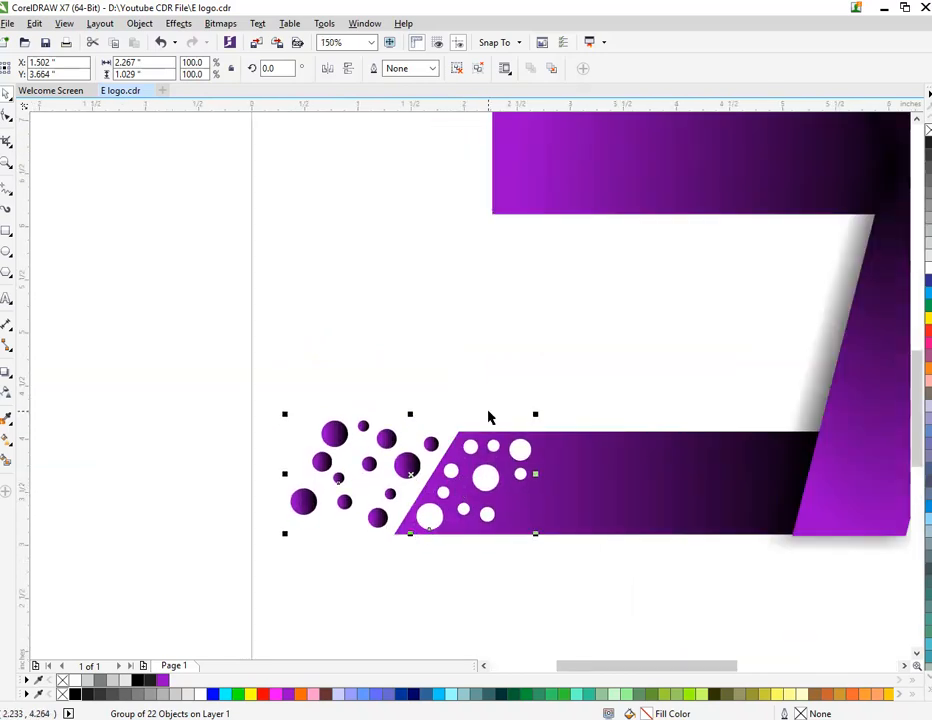
Step: Ungroup the lower circles and add a copy of a 0.138-inch white circle in the gap near the lower bar's bottom edge
key(ctrl+u)
click(505, 580)
scroll(505, 580, up, 2)
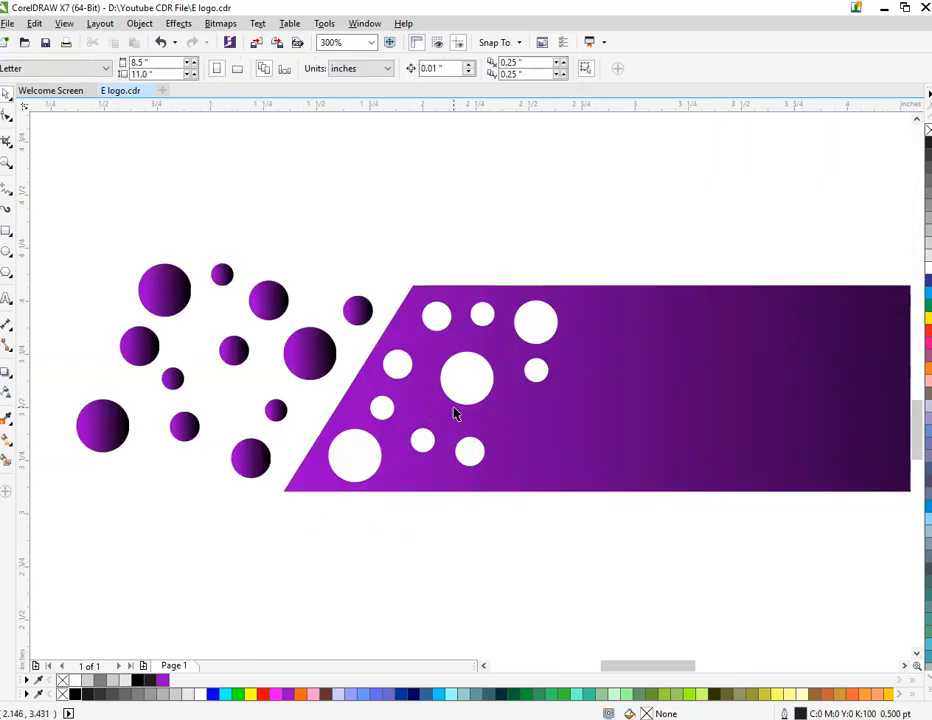
drag(437, 322, 520, 437)
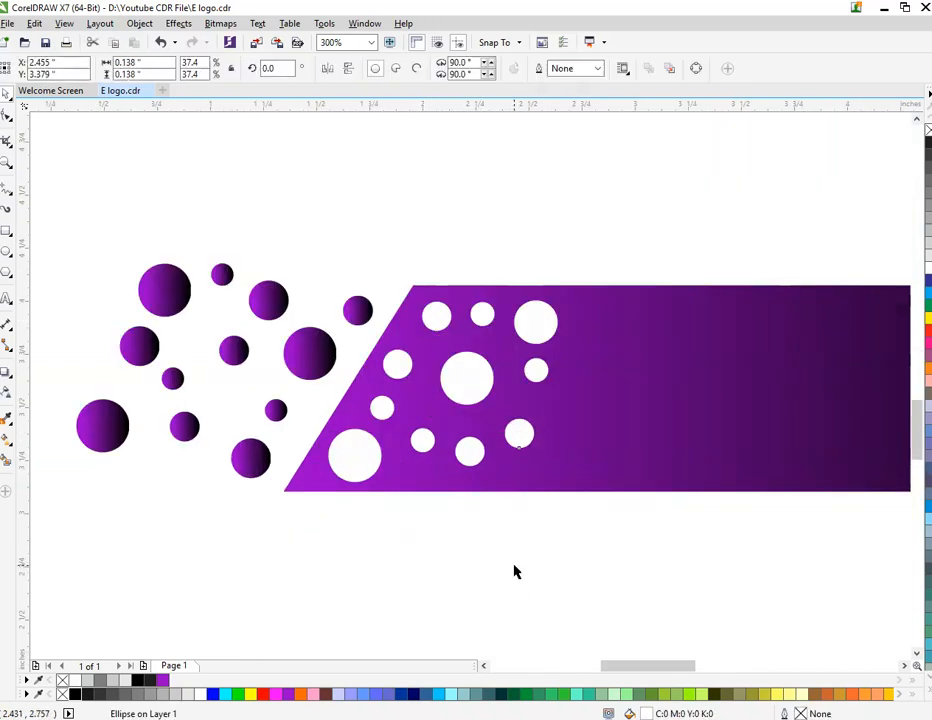
click(405, 493)
Step: Place a copy of the upper bar's circle group over the straight end of the middle bar
scroll(405, 493, down, 8)
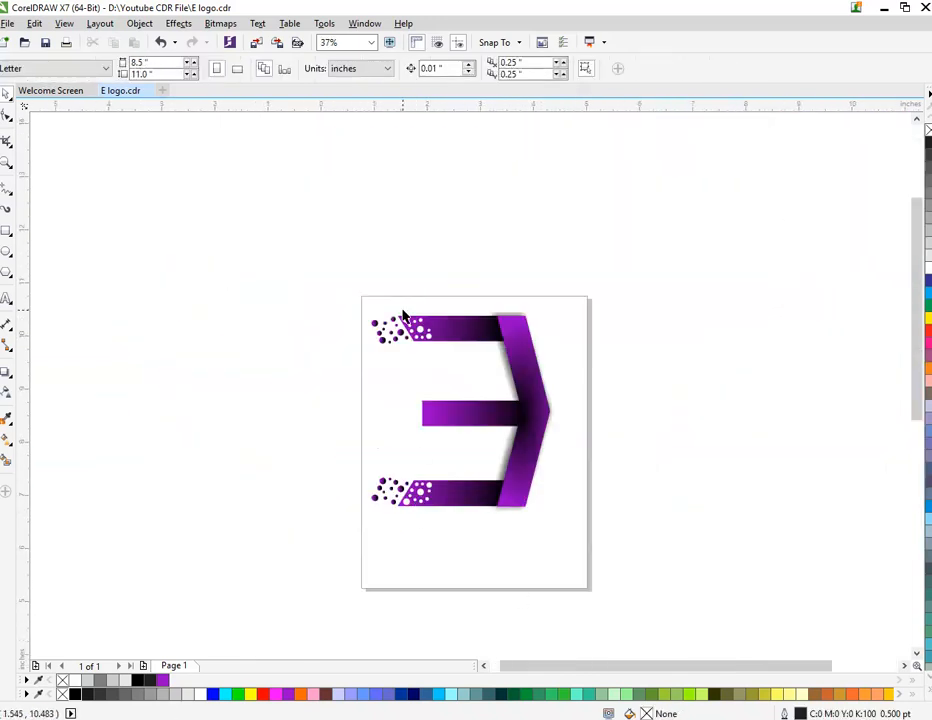
scroll(286, 316, up, 6)
drag(278, 290, 286, 316)
drag(177, 243, 591, 499)
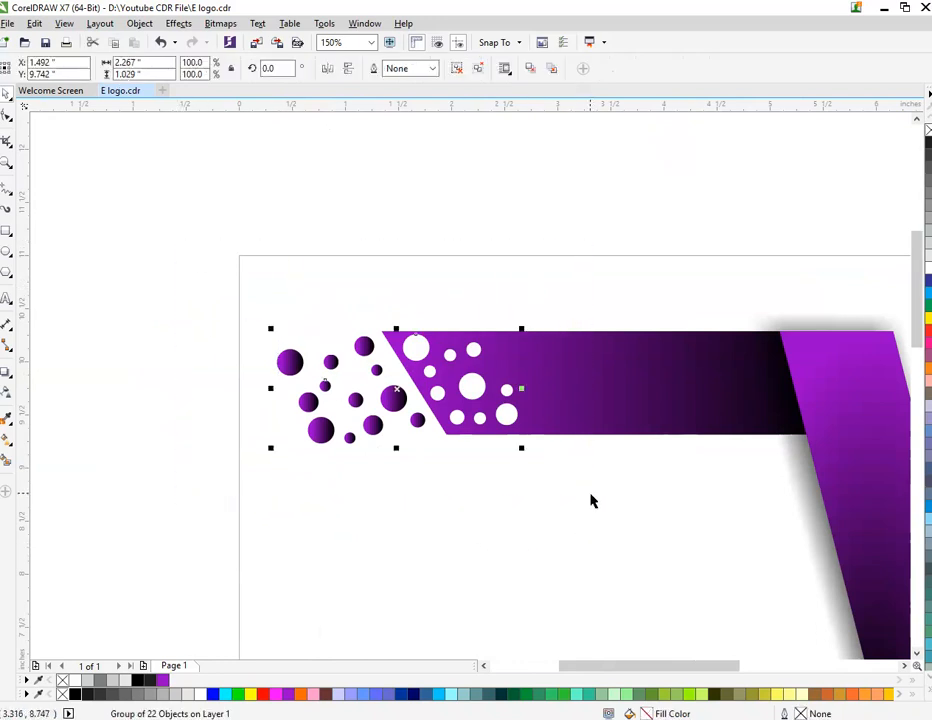
scroll(591, 499, down, 5)
scroll(631, 580, up, 2)
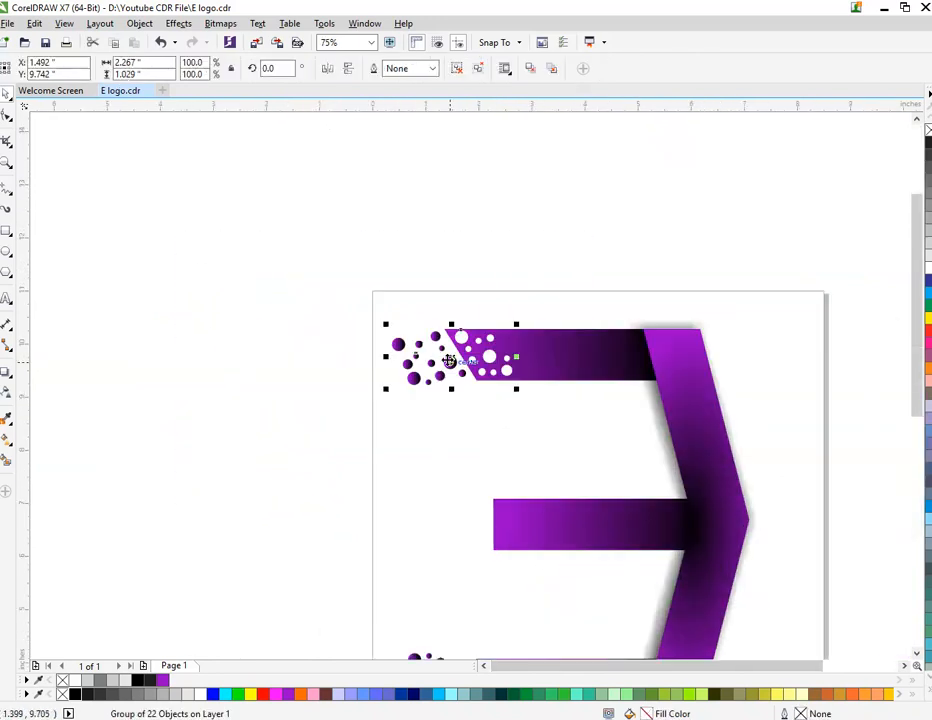
drag(450, 361, 492, 533)
scroll(505, 535, up, 4)
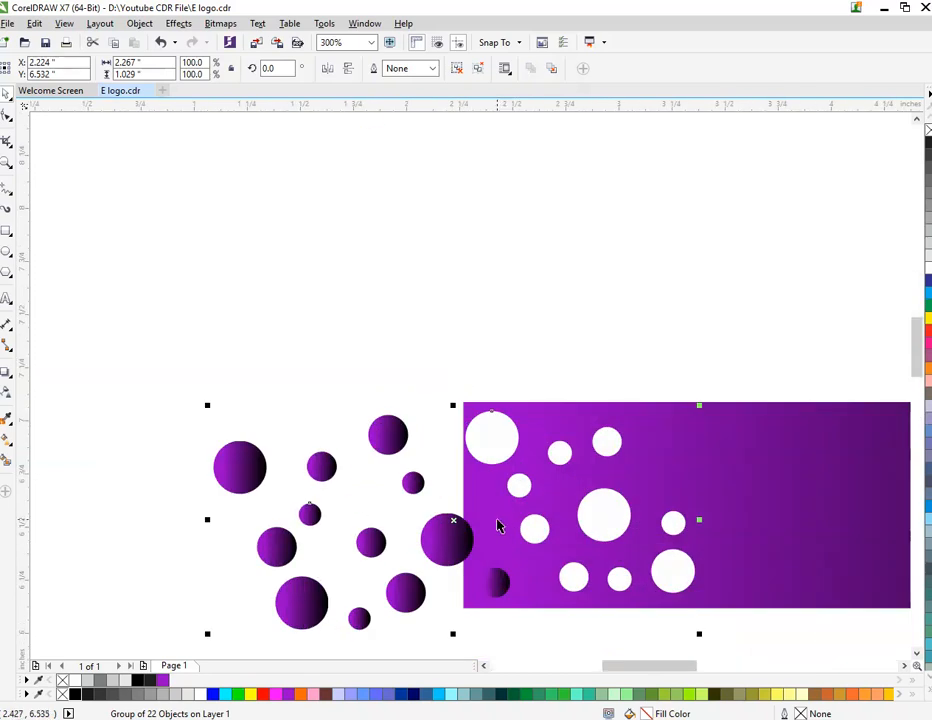
Step: Ungroup the middle circles, remove the large gradient circle overlapping the bar's end and move the small overlapping gradient circle into its place
key(ctrl+u)
click(428, 356)
click(447, 541)
click(446, 545)
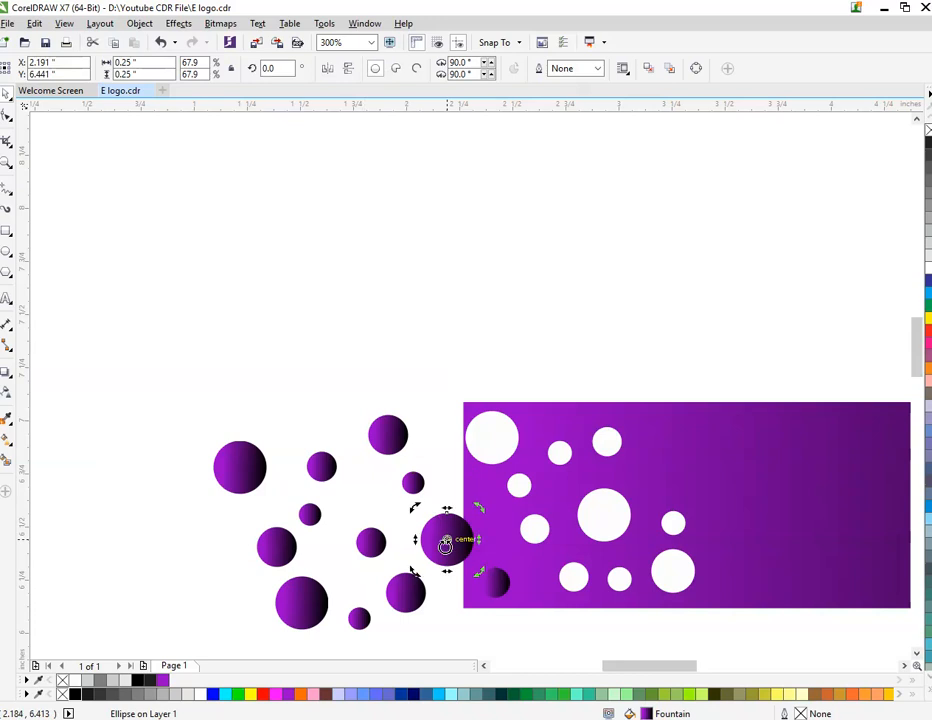
key(ctrl+z)
click(485, 570)
drag(485, 570, 437, 540)
Step: Move three small white circles to fill gaps near the middle bar's end and add a 0.113-inch white copy near its lower edge
click(537, 615)
drag(570, 582, 499, 576)
drag(558, 464, 543, 574)
drag(537, 530, 495, 486)
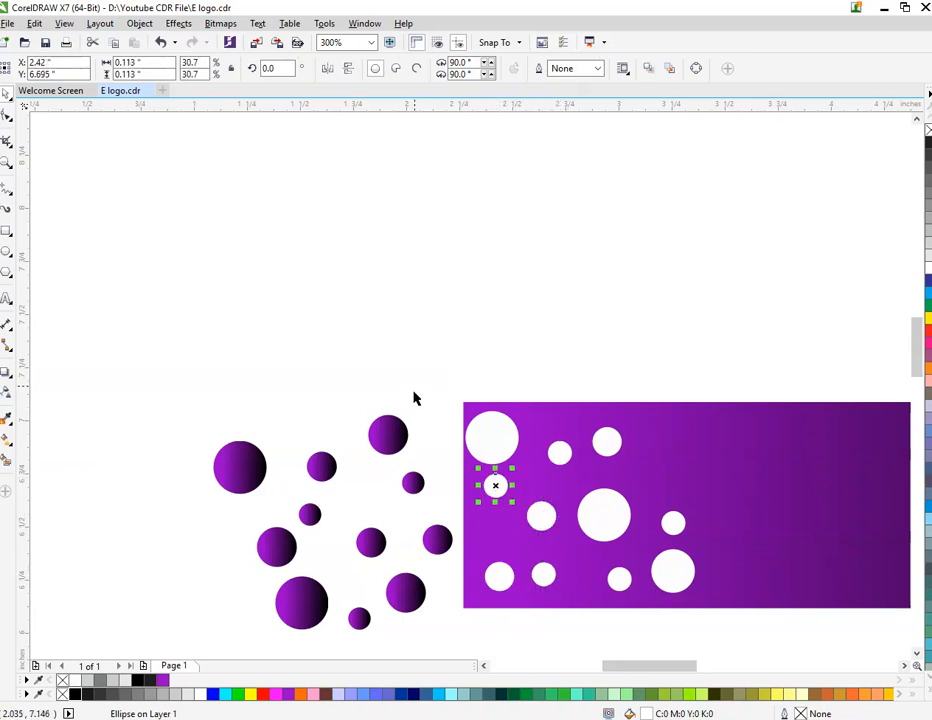
click(410, 372)
Step: Select the entire logo, group its 47 objects and zoom in on the group
scroll(340, 378, down, 1)
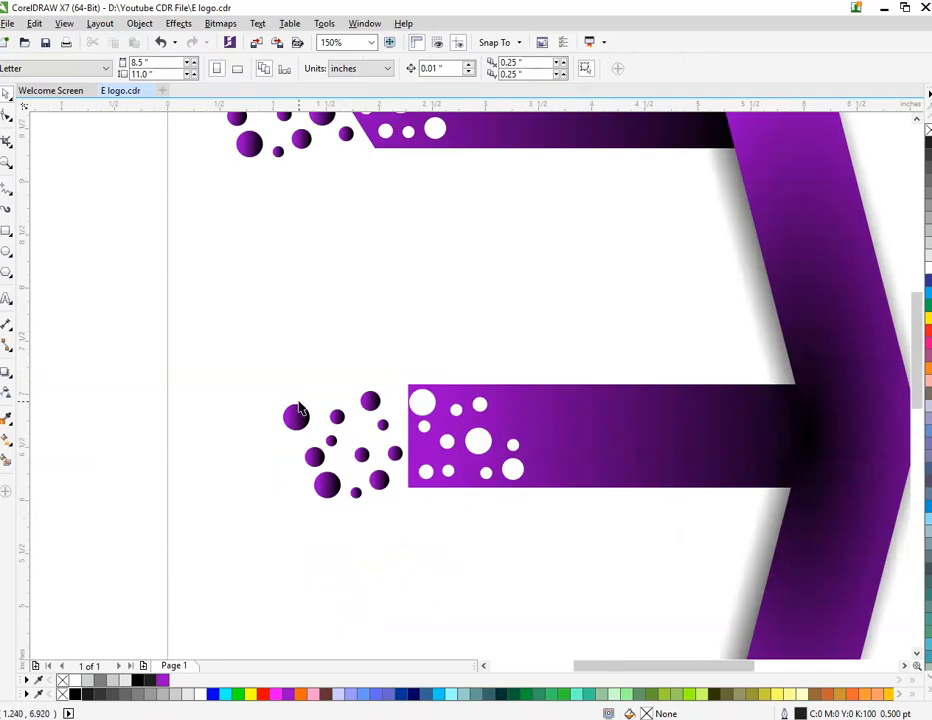
scroll(298, 408, down, 2)
drag(197, 262, 543, 596)
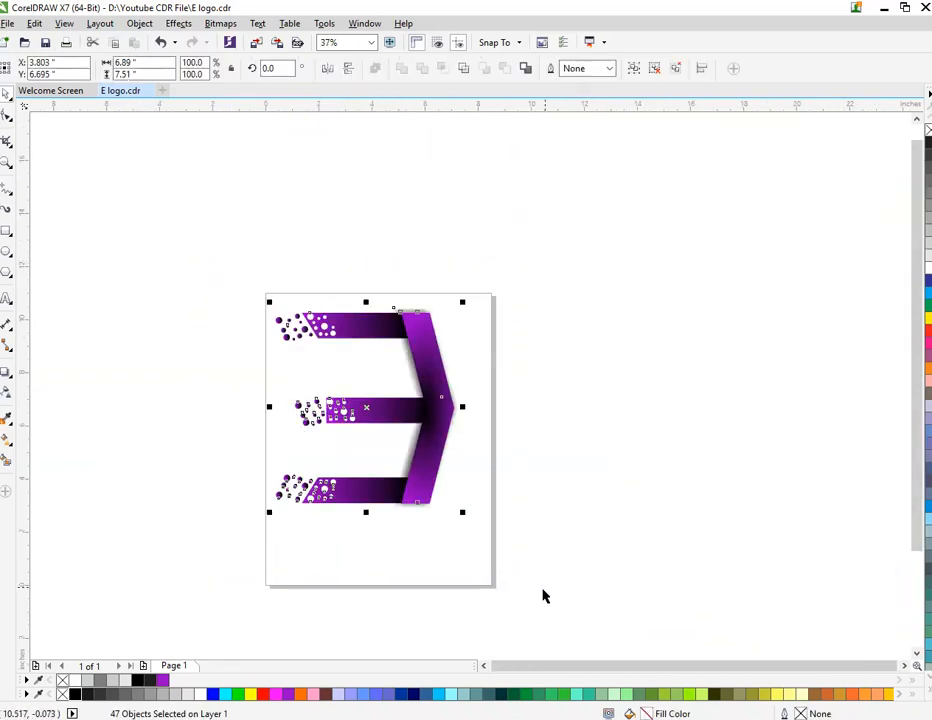
key(ctrl+g)
key(shift+F2)
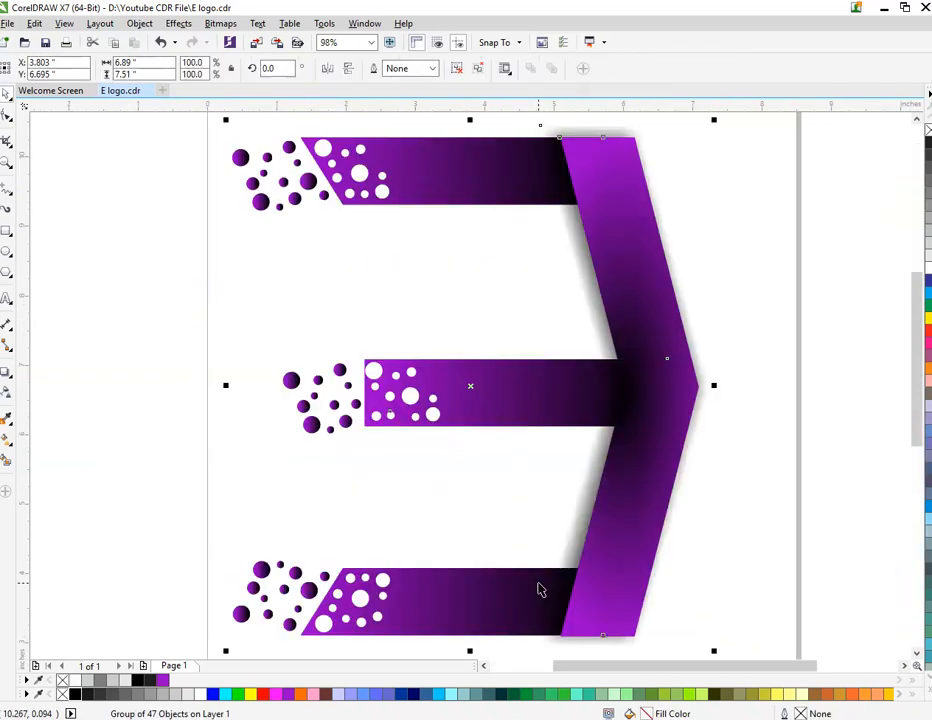